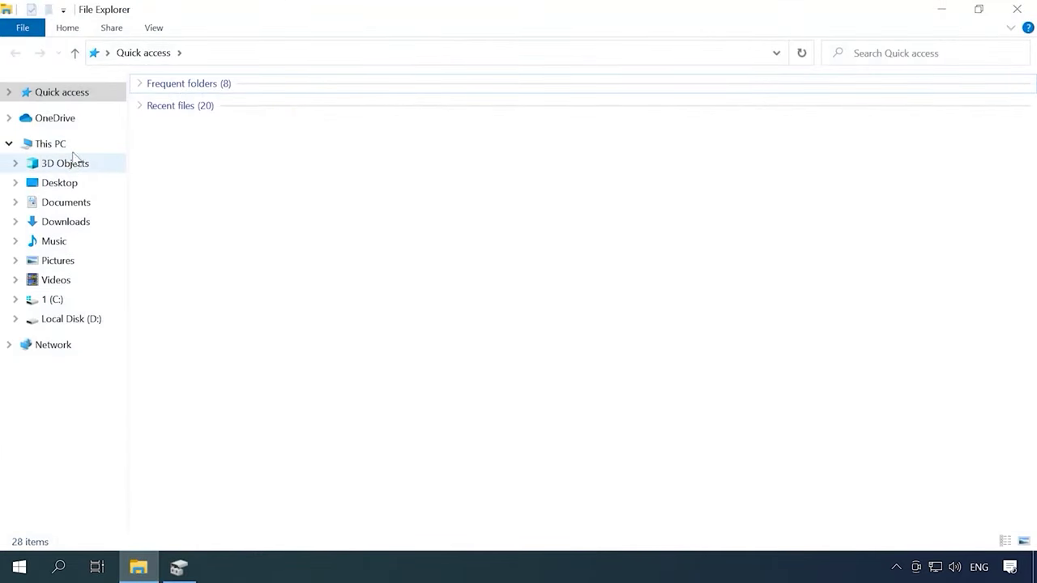
- Try to open Local Disk (D:) from This PC, declining to format it and dismissing the access error
click(70, 146)
double_click(477, 236)
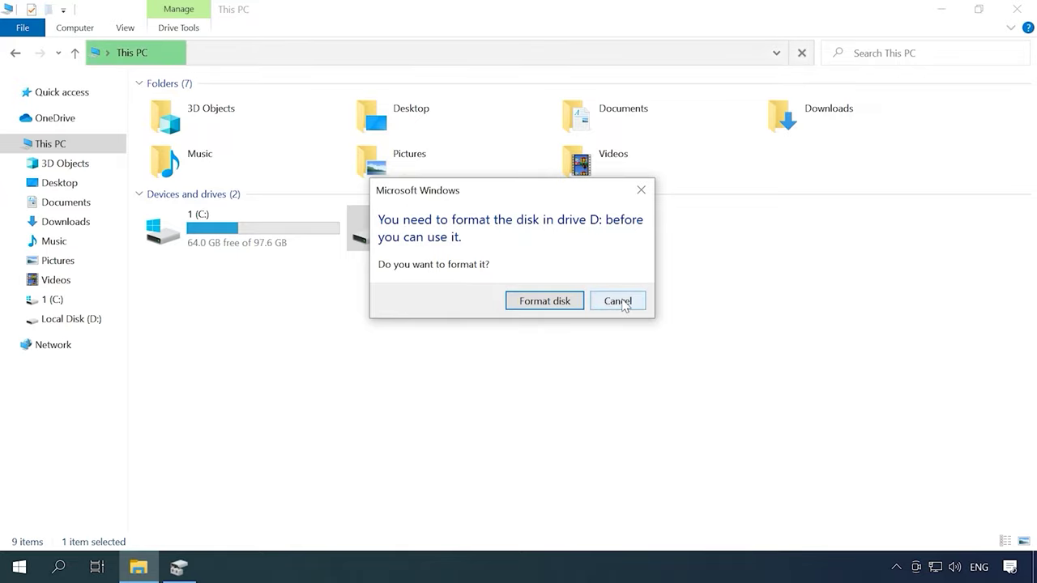
click(623, 303)
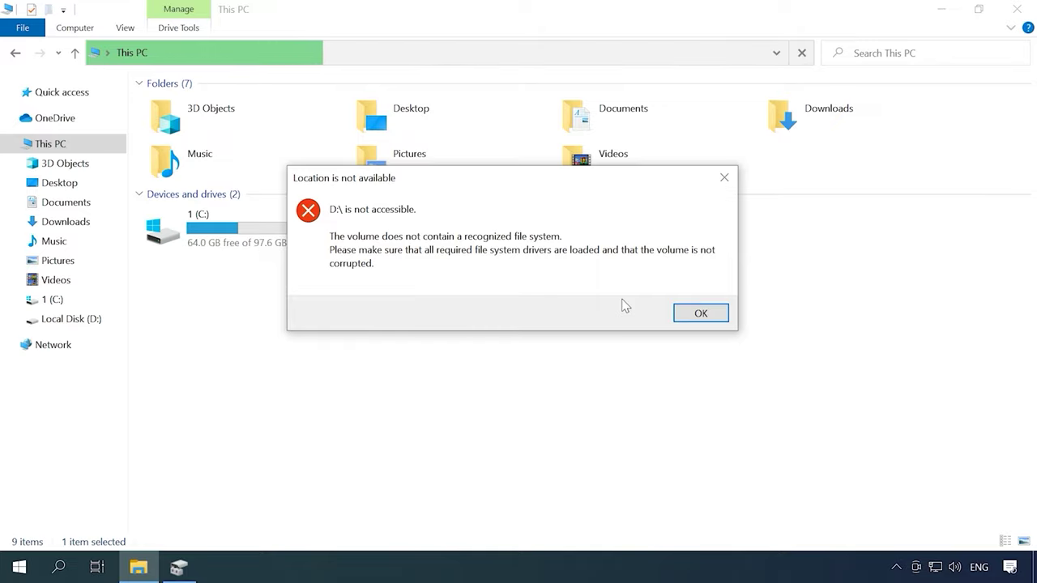
click(676, 313)
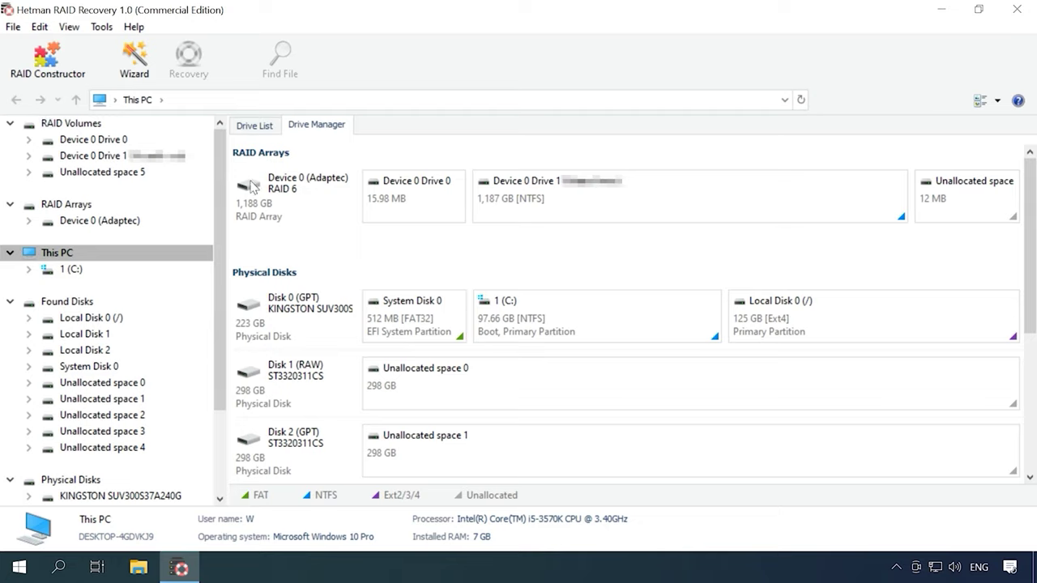
- Switch to Hetman RAID Recovery and examine the parameters of the Adaptec RAID 6 array and the list of physical disks
click(283, 192)
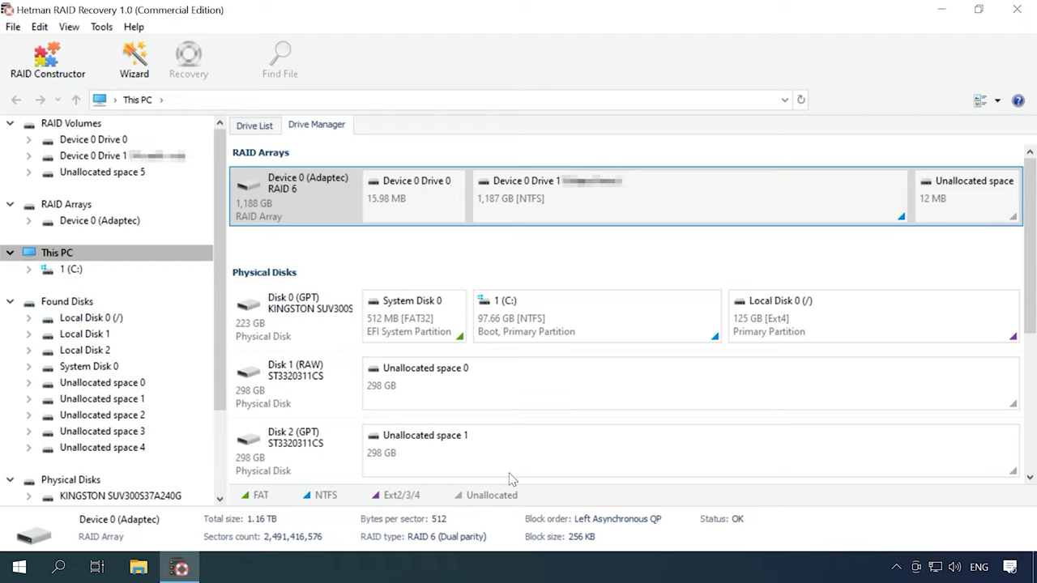
mouse_move(220, 238)
mouse_down()
mouse_move(205, 326)
mouse_move(227, 231)
mouse_up()
drag(1031, 246, 997, 405)
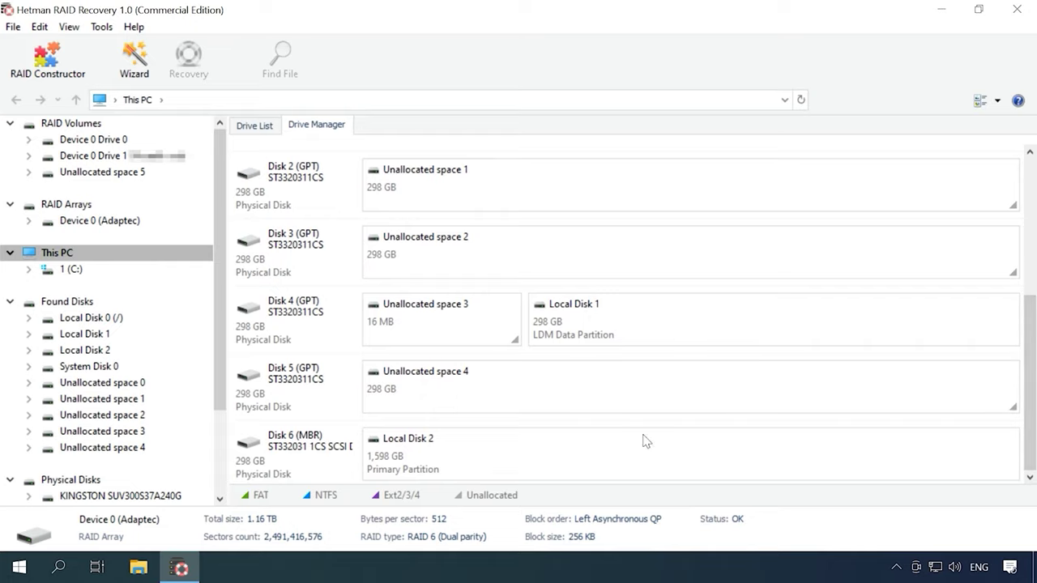
drag(1025, 454, 1035, 297)
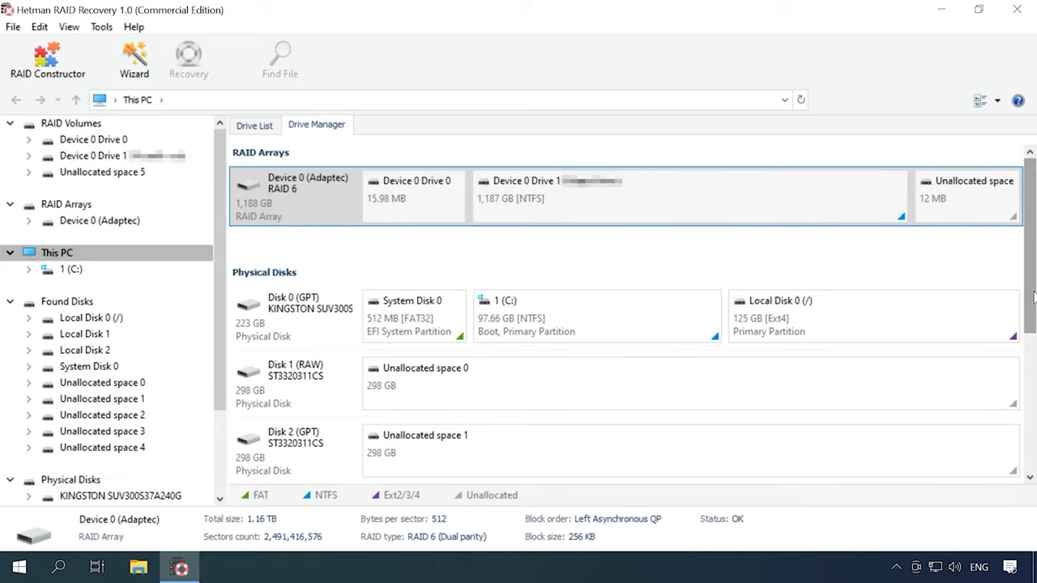
- Review the RAID volumes, found disks and physical disks in the Drive List view
click(256, 126)
scroll(332, 383, down, 2)
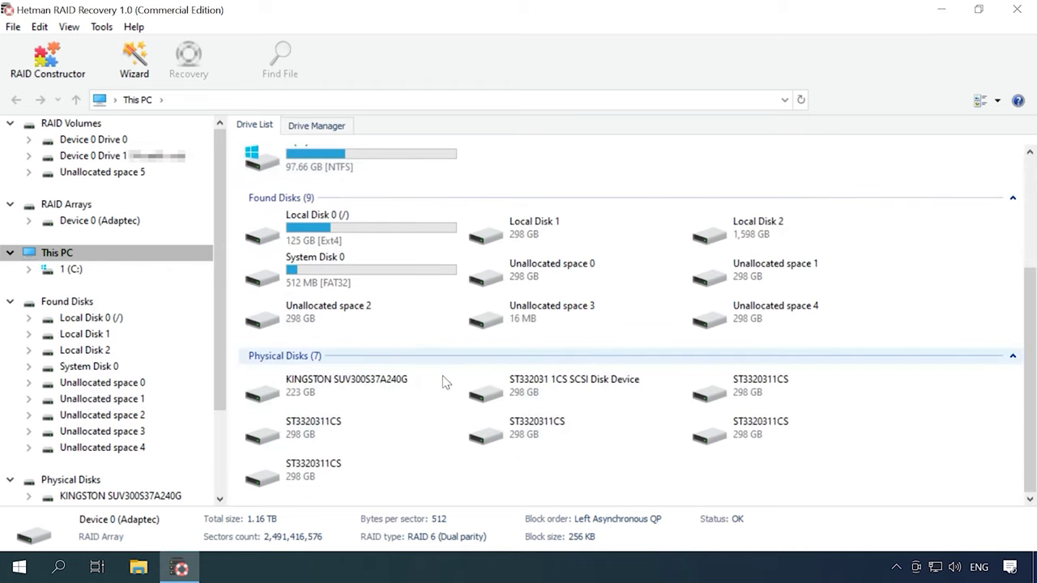
scroll(483, 427, up, 2)
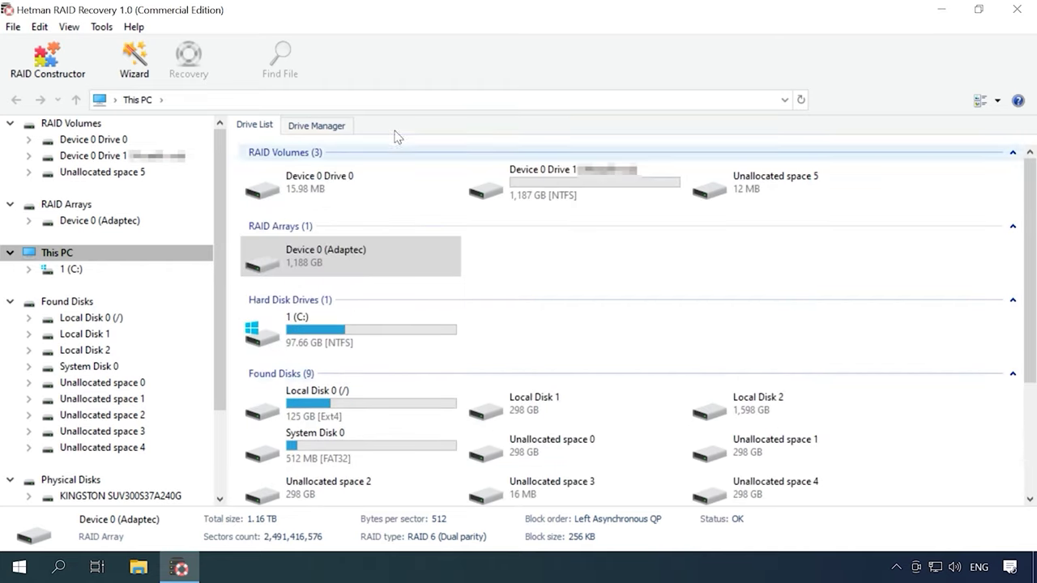
- Run a fast scan on the Device 0 Drive 1 NTFS volume of the Adaptec array and look through the found files
click(328, 129)
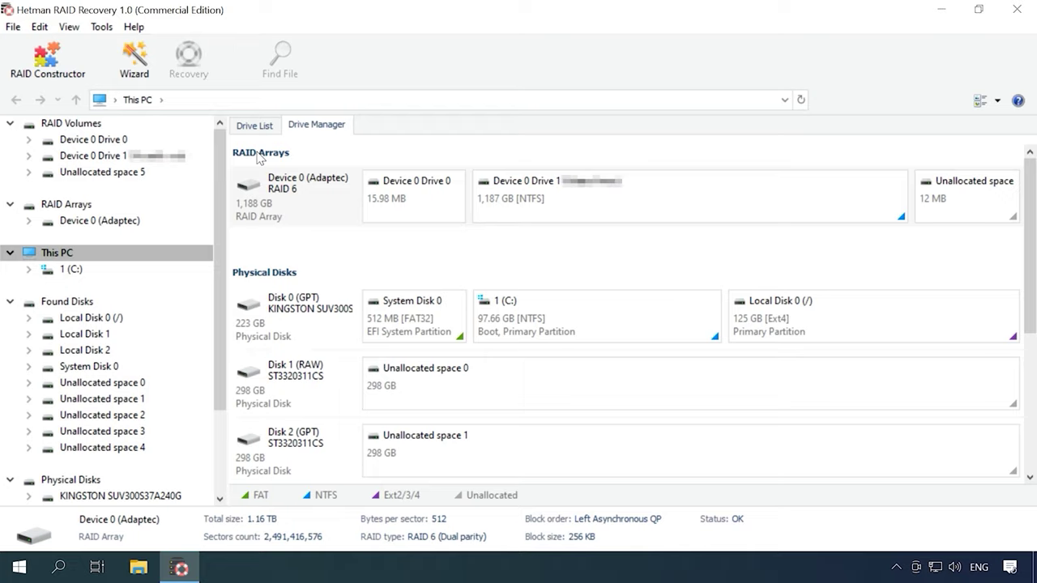
click(288, 201)
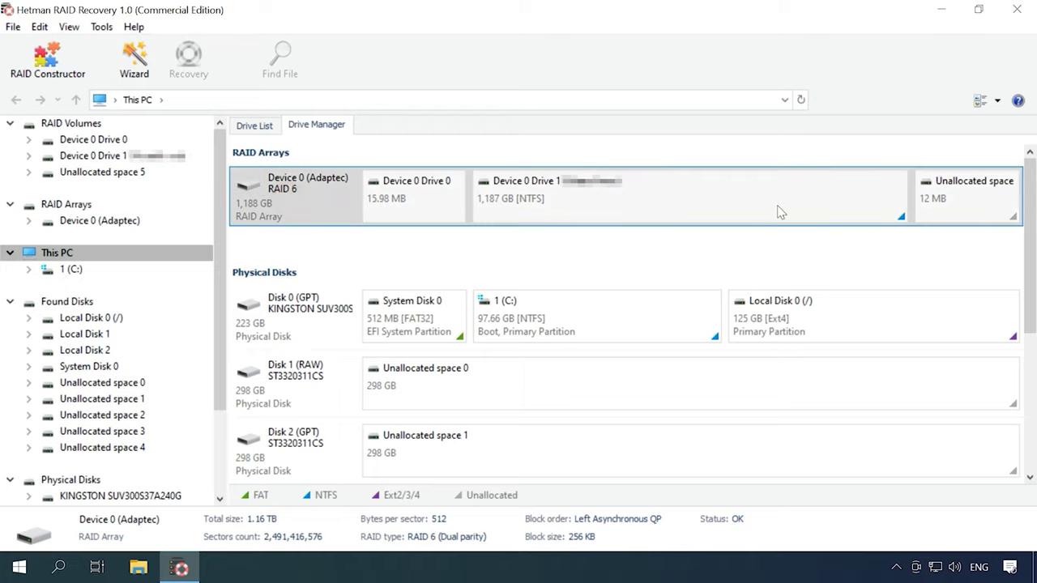
right_click(723, 191)
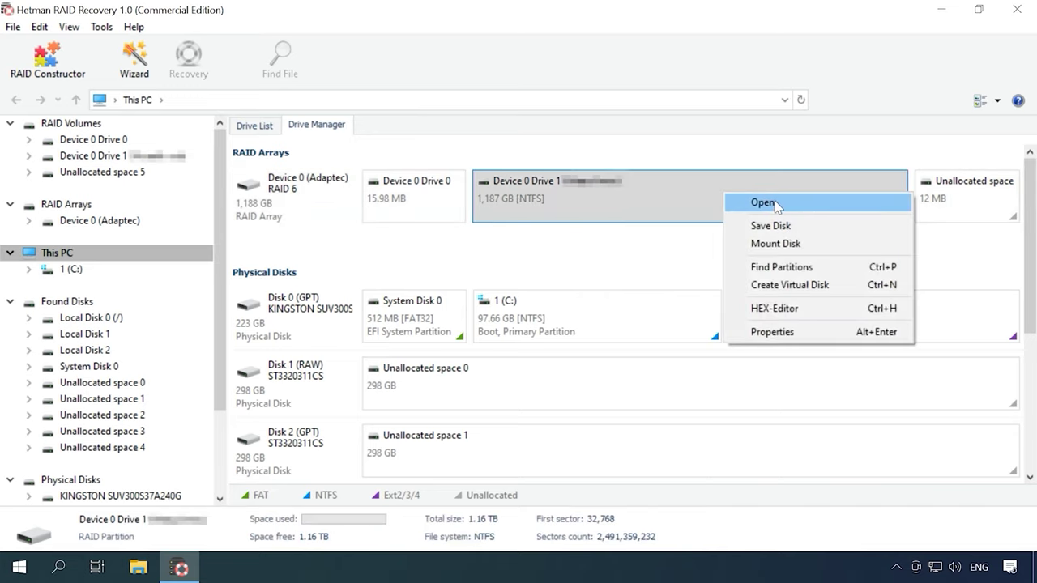
click(763, 203)
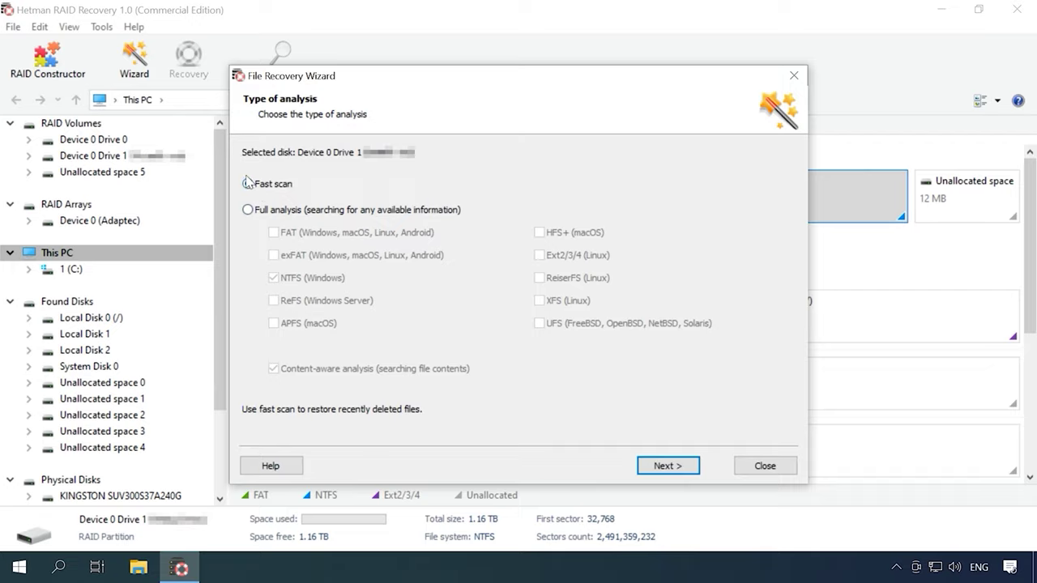
click(677, 470)
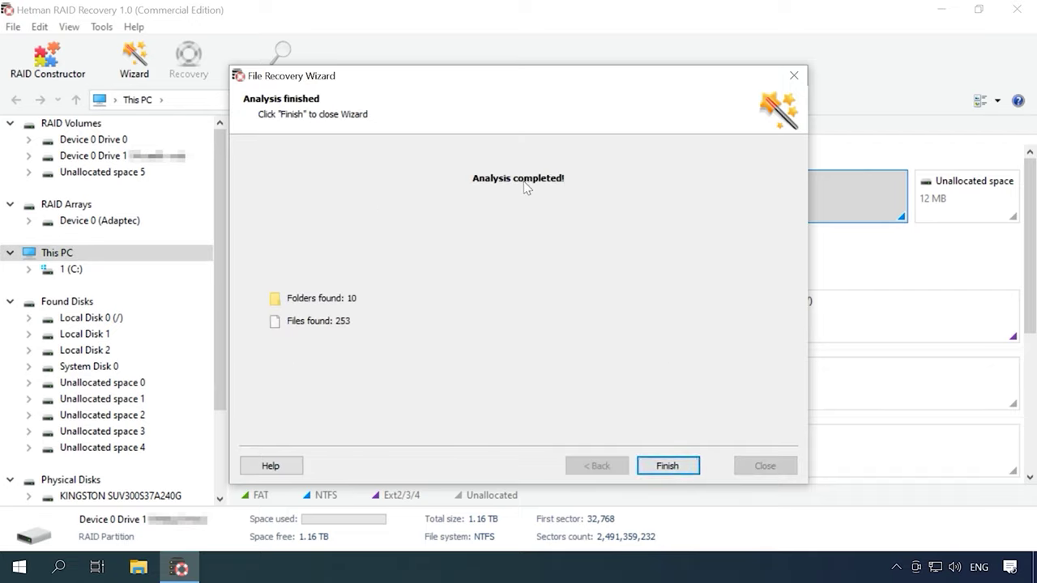
click(669, 466)
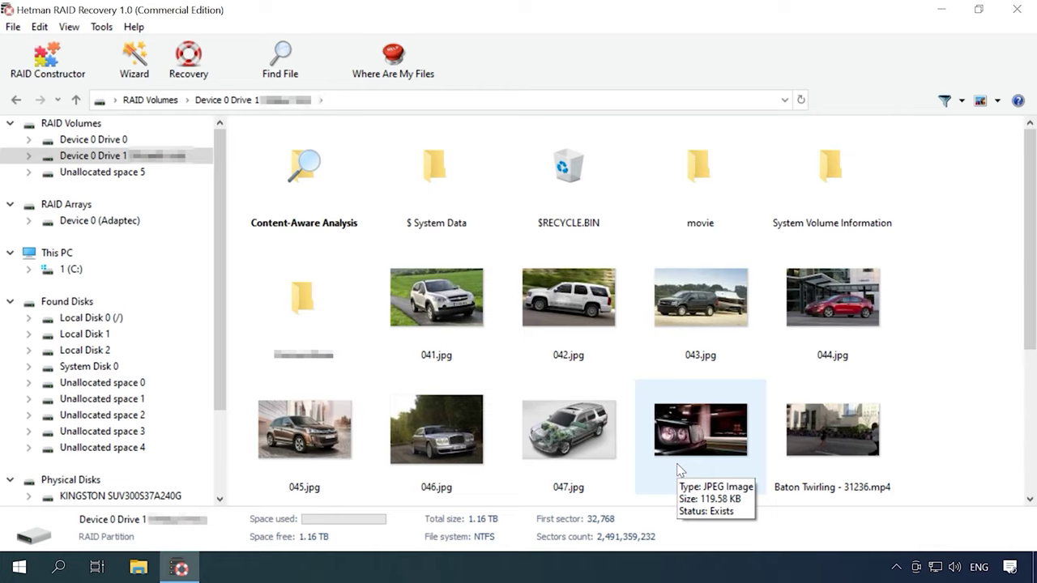
scroll(697, 428, down, 3)
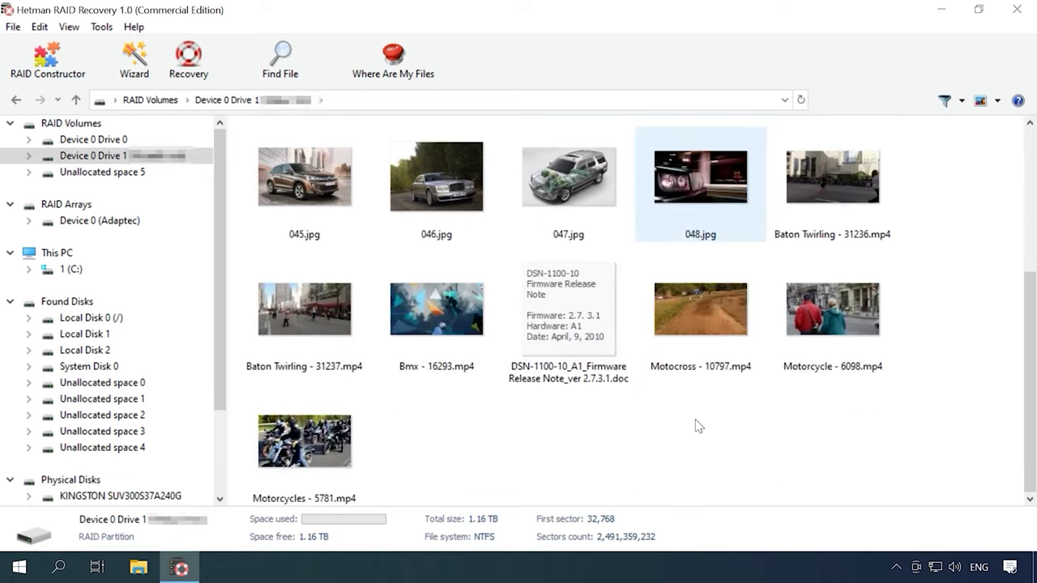
scroll(698, 428, up, 3)
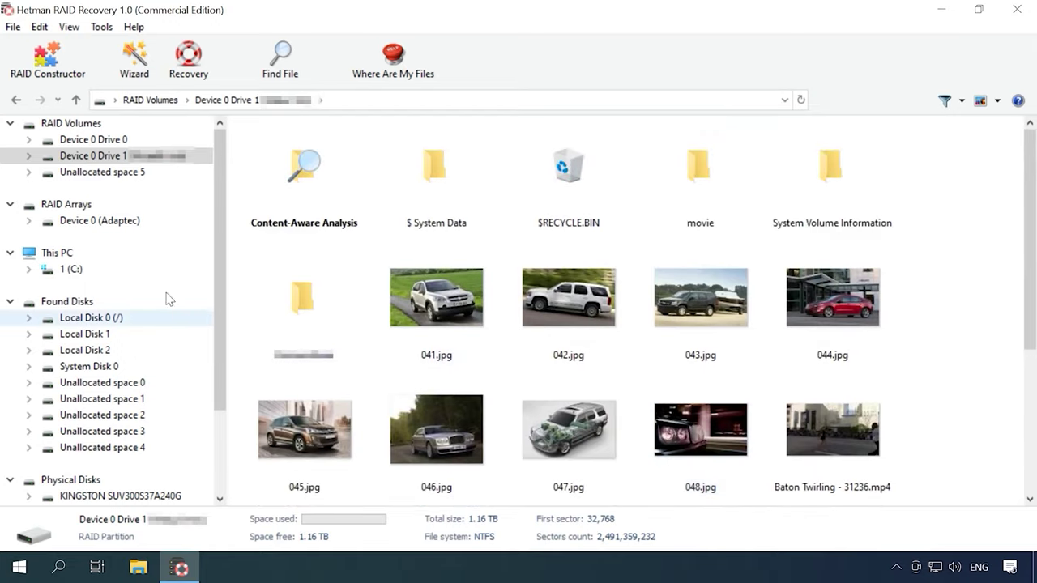
- Analyse Device 0 Drive 1 again with full analysis for NTFS plus content-aware analysis, and look through the resulting files
click(103, 128)
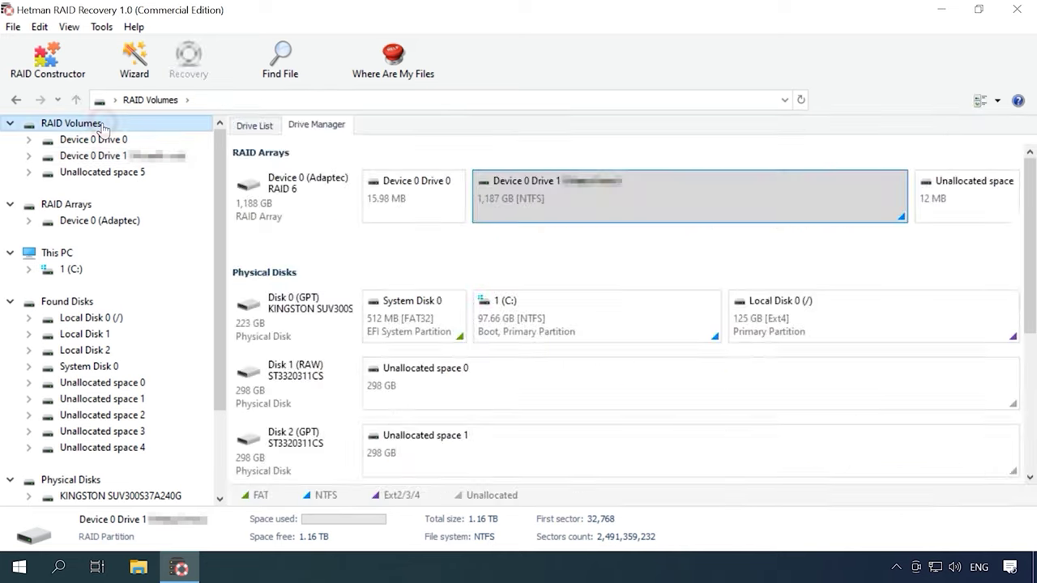
click(306, 197)
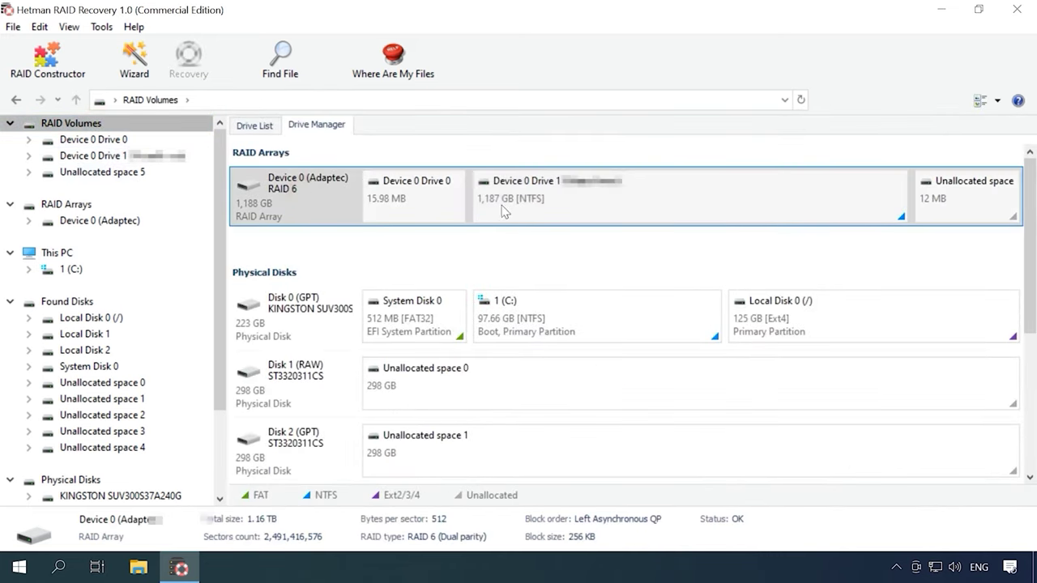
right_click(808, 211)
click(842, 232)
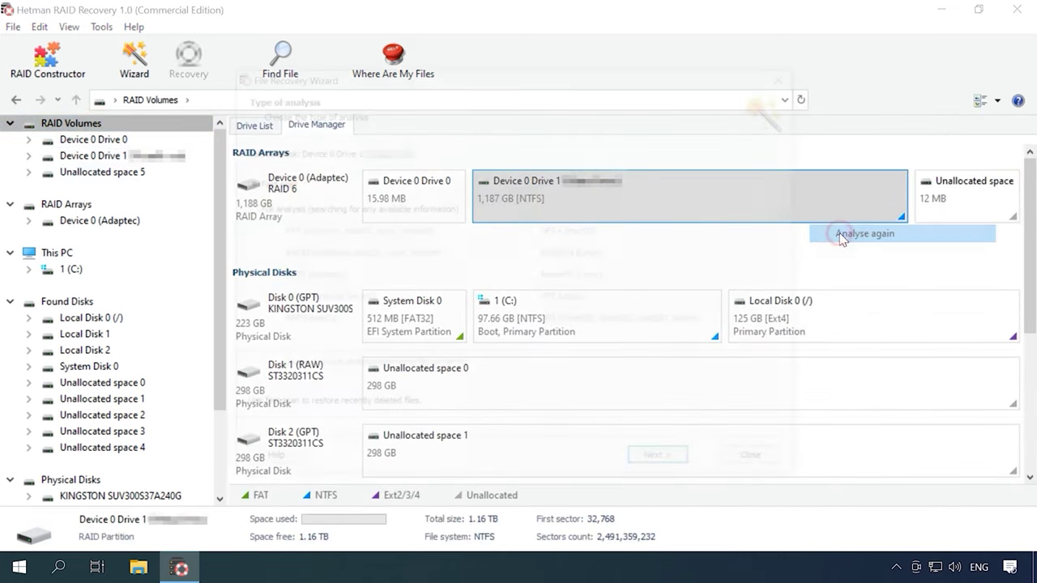
click(436, 210)
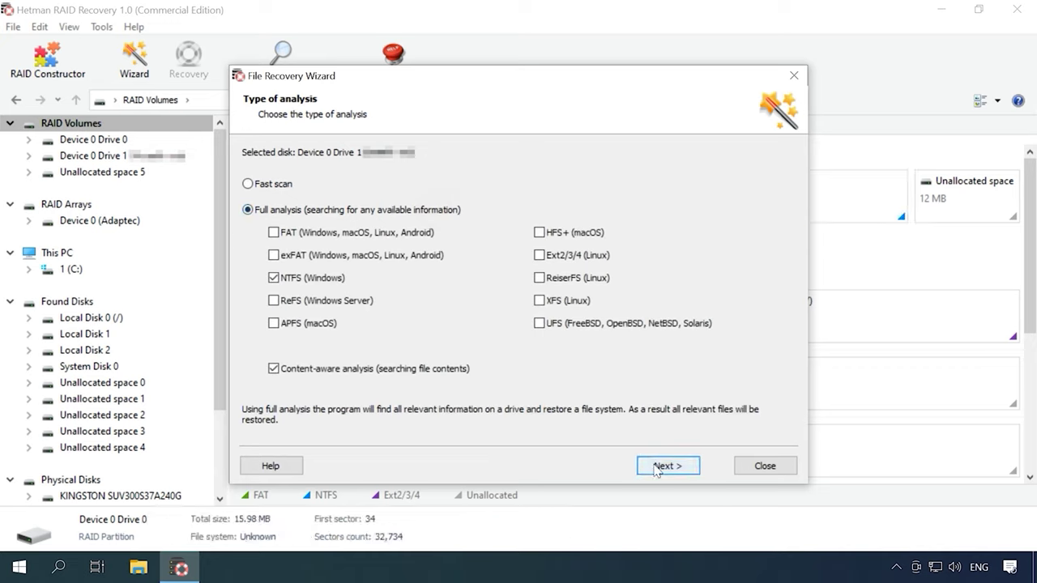
click(666, 466)
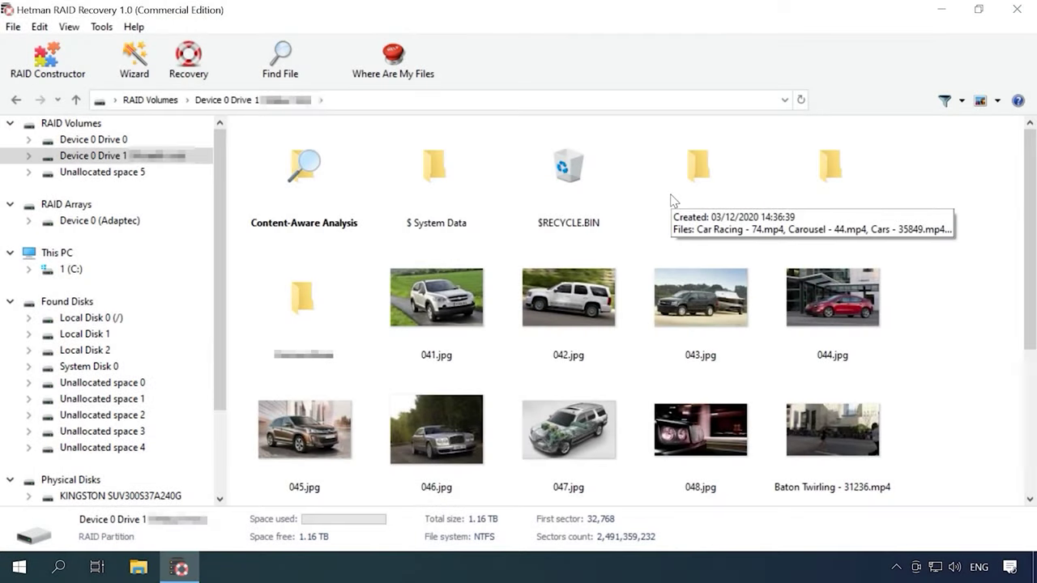
scroll(676, 222, down, 3)
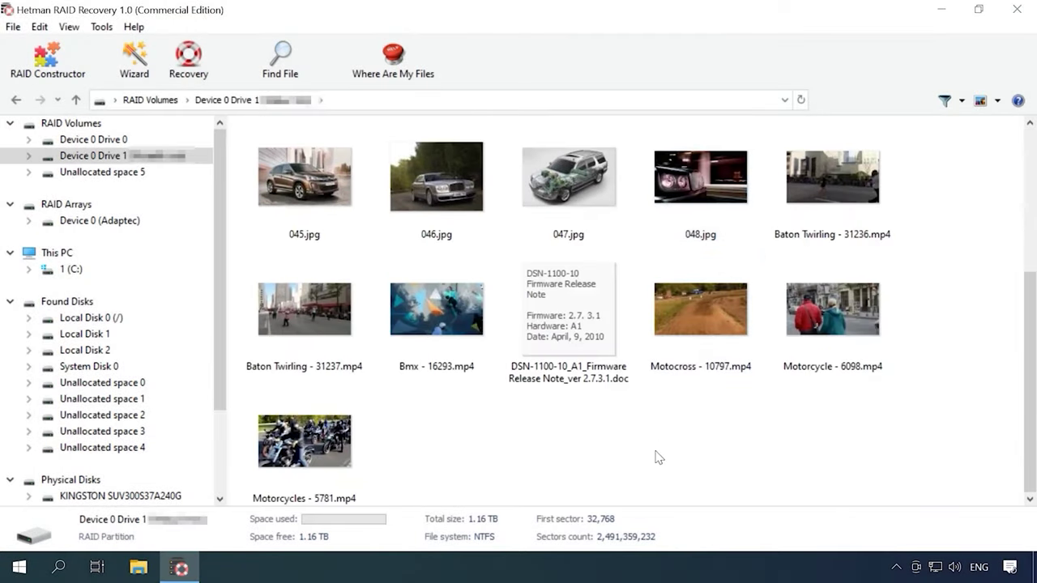
scroll(693, 215, up, 3)
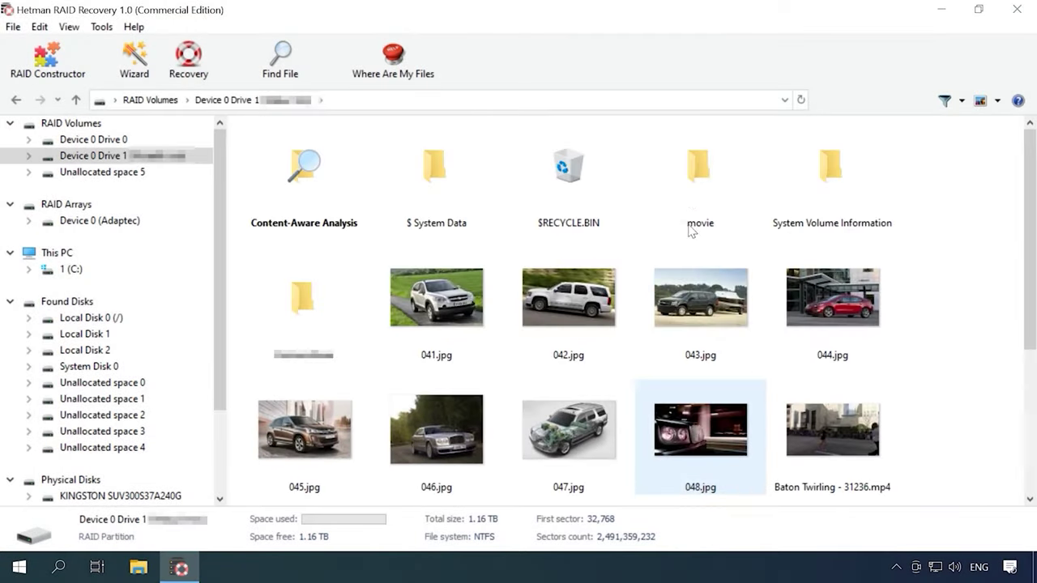
- Turn on the file preview for 041.jpg and widen the preview area
click(462, 290)
click(69, 26)
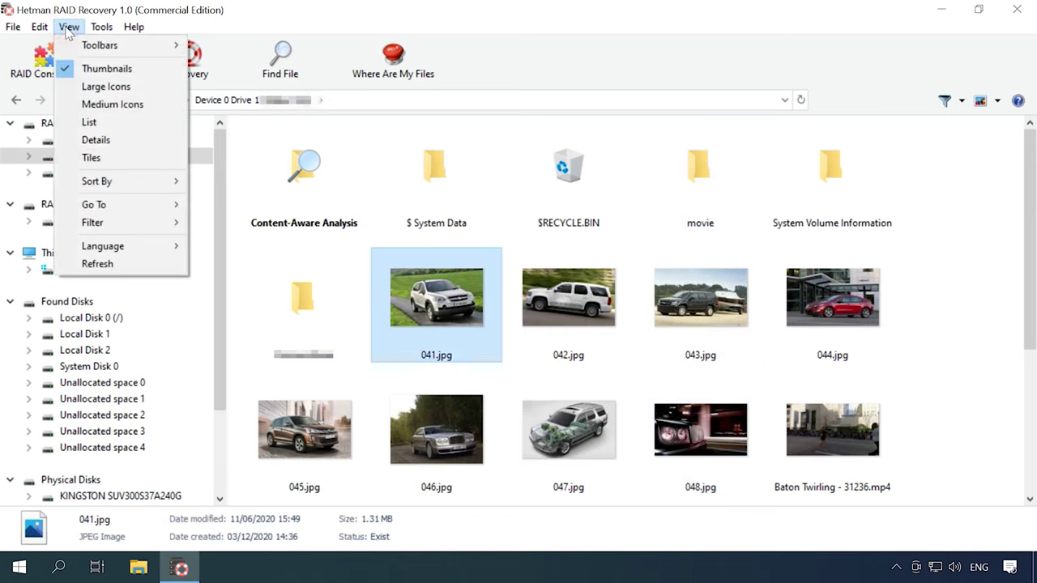
mouse_move(86, 47)
click(217, 103)
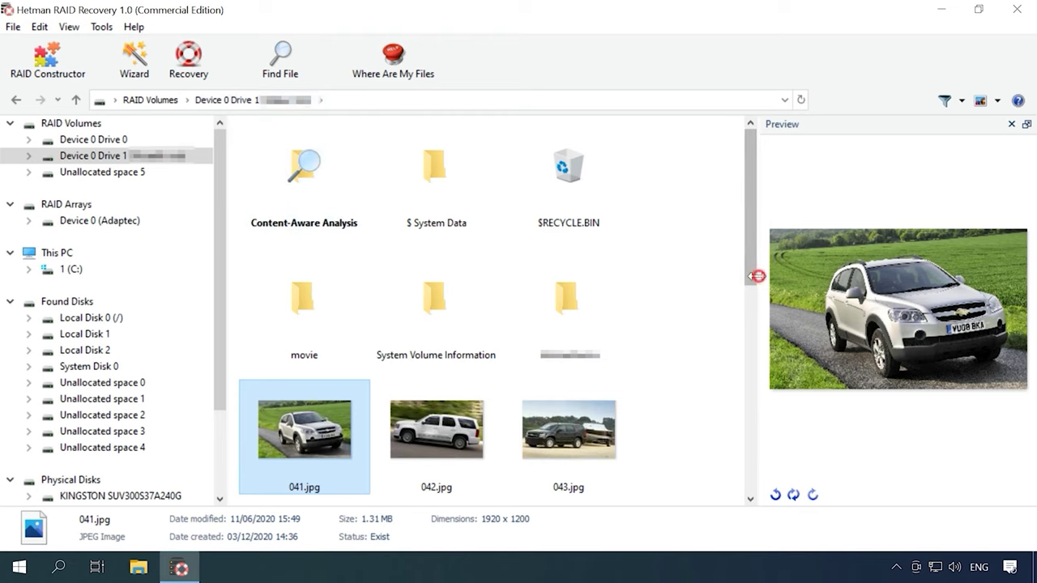
drag(757, 274, 719, 277)
- Preview the image 043.jpg, and briefly play and pause the video Motorcycles - 5781.mp4
click(597, 393)
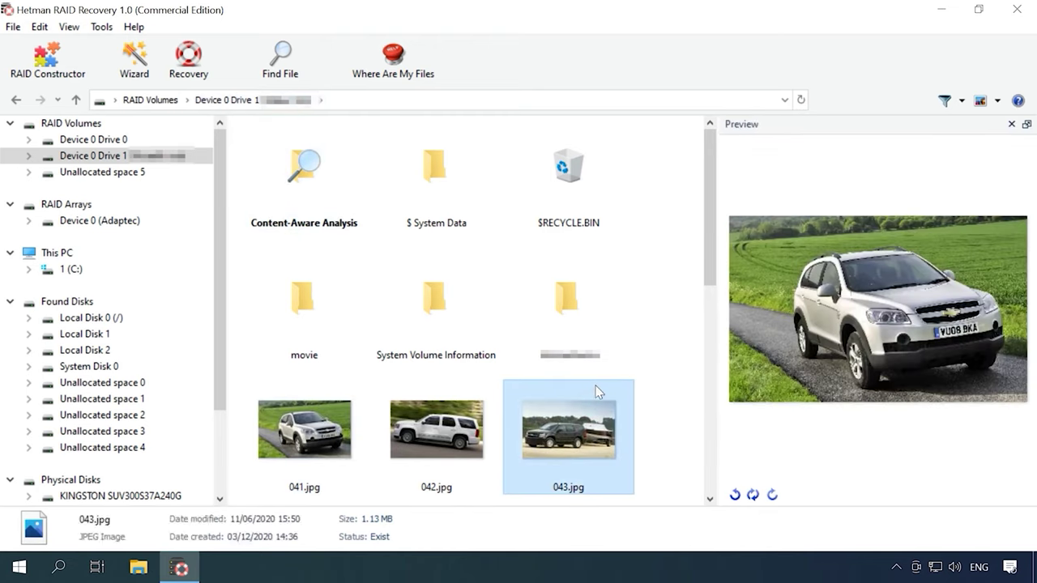
scroll(598, 389, down, 5)
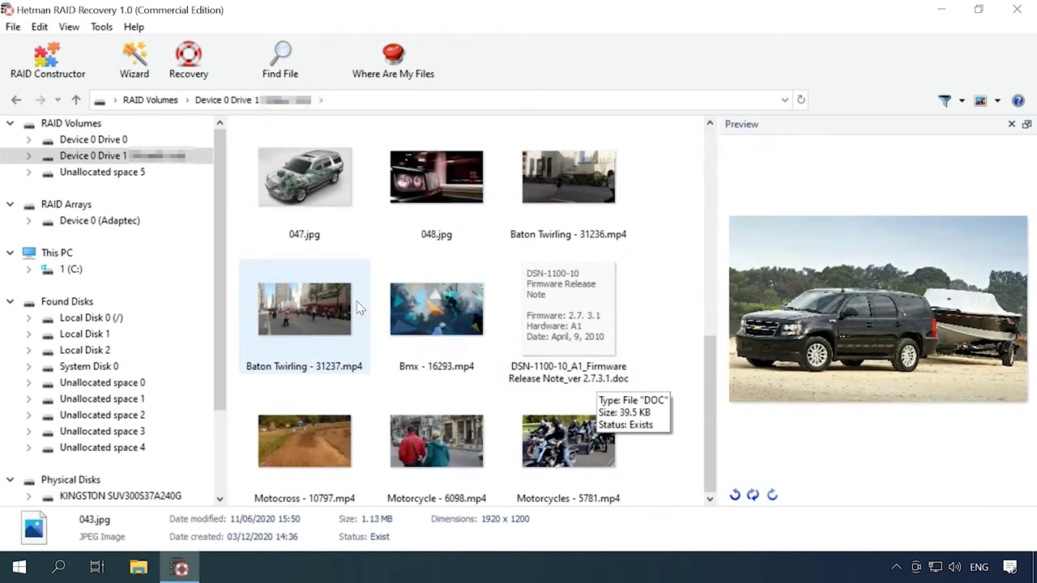
click(570, 448)
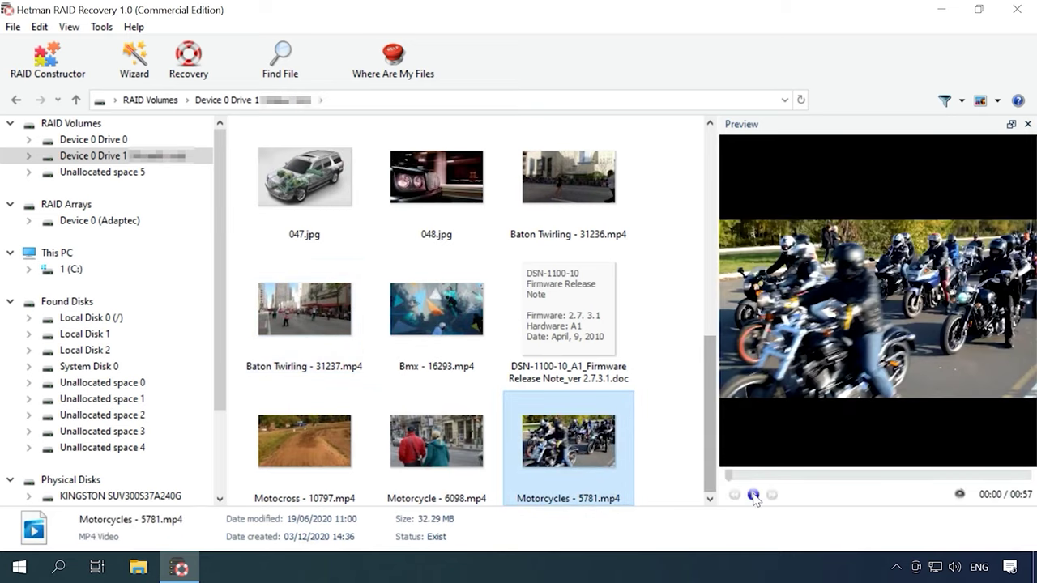
click(754, 495)
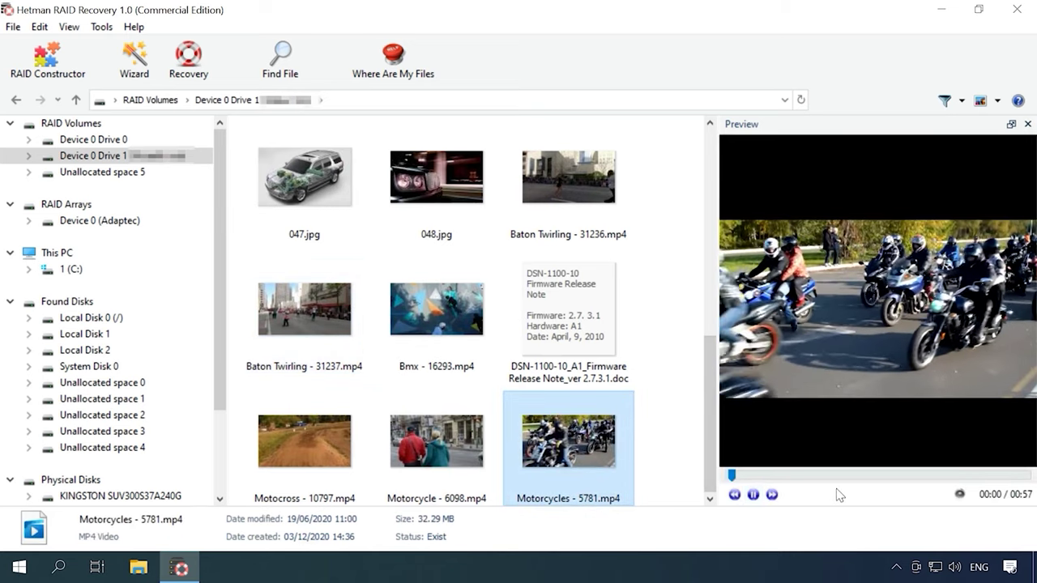
click(754, 495)
- Open the movie folder and play the preview of Ferris Wheel - 27057.mp4
scroll(466, 308, up, 10)
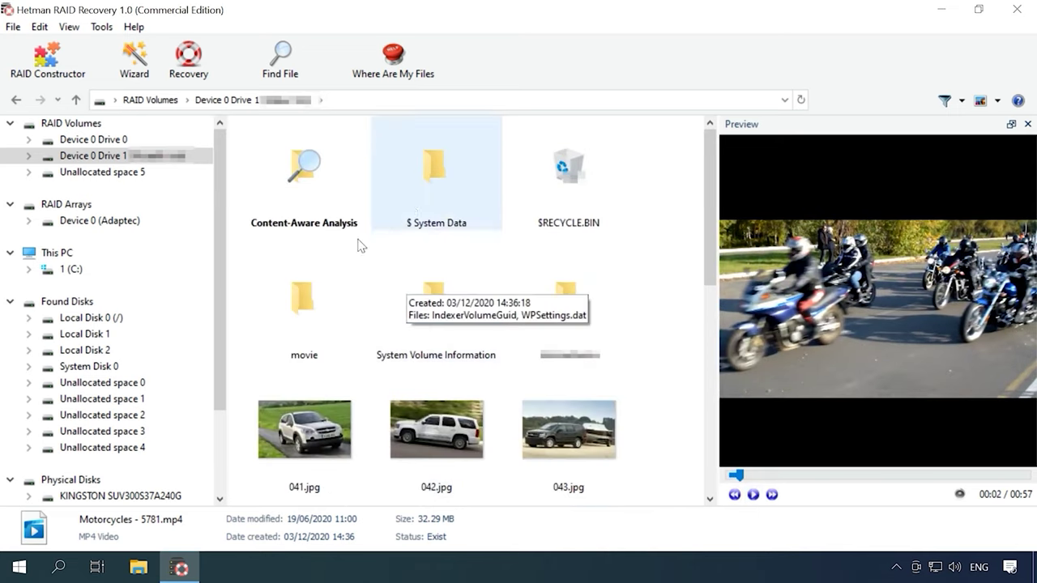
click(329, 300)
double_click(330, 301)
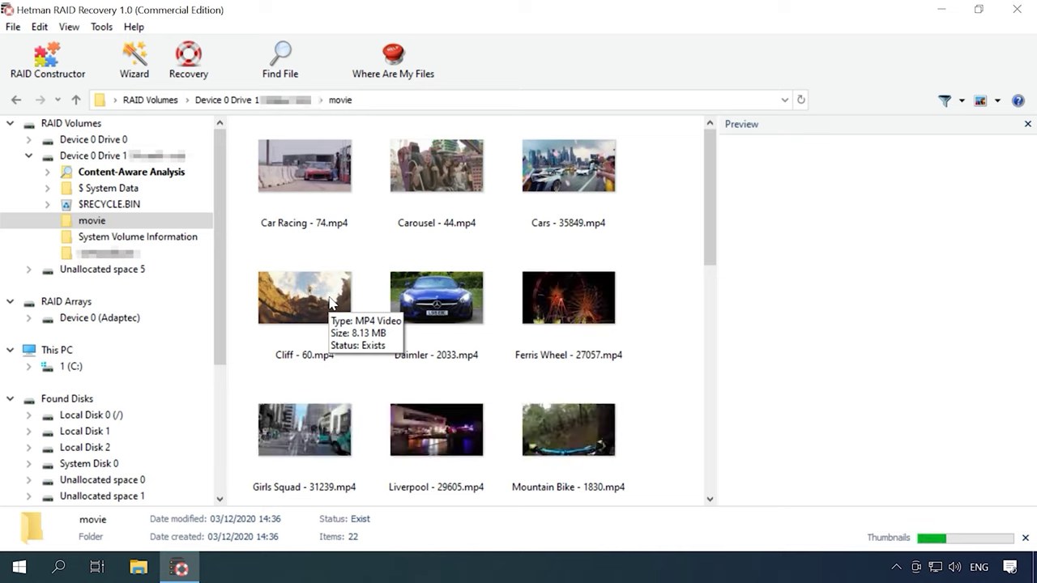
click(544, 306)
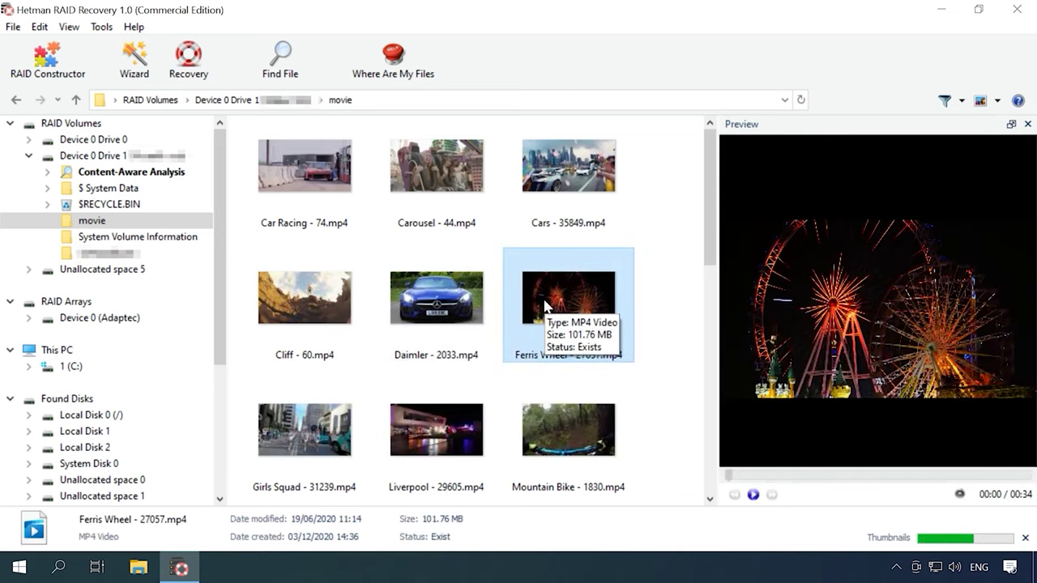
click(753, 494)
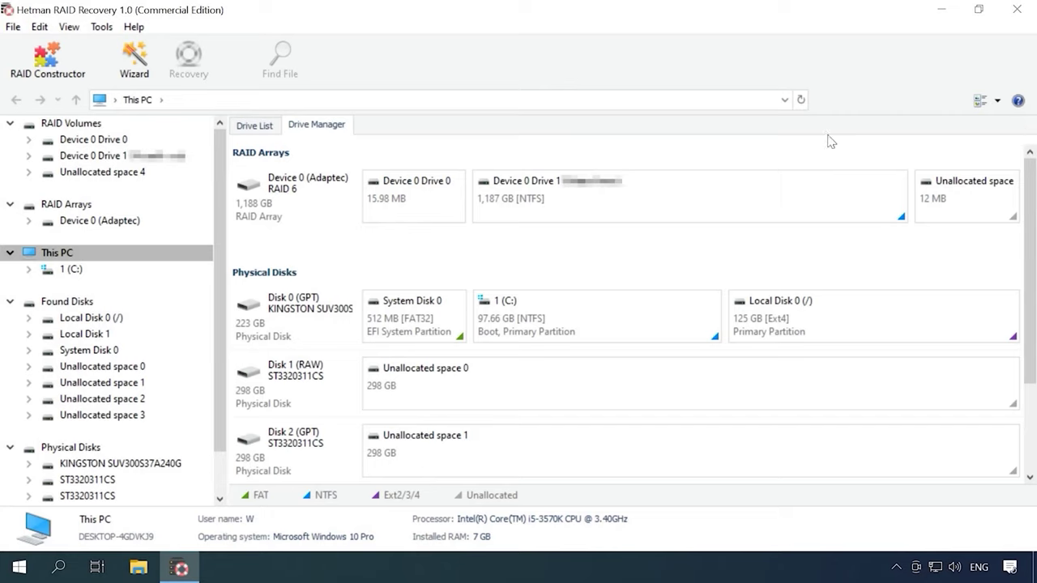
- Examine the status of the Adaptec RAID 6 array and the physical disks still listed in the Drive Manager
click(320, 188)
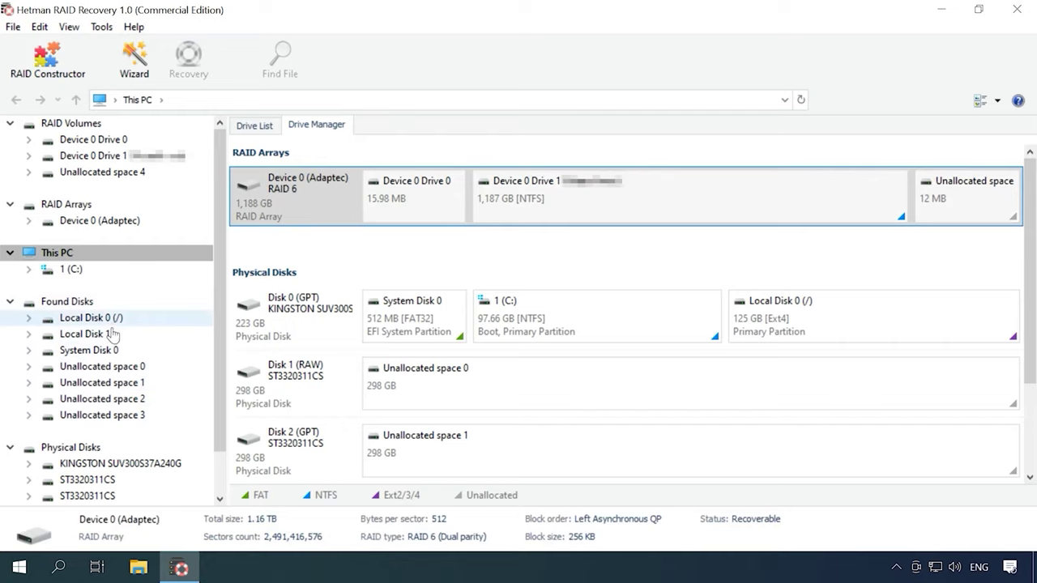
drag(1028, 298, 1013, 395)
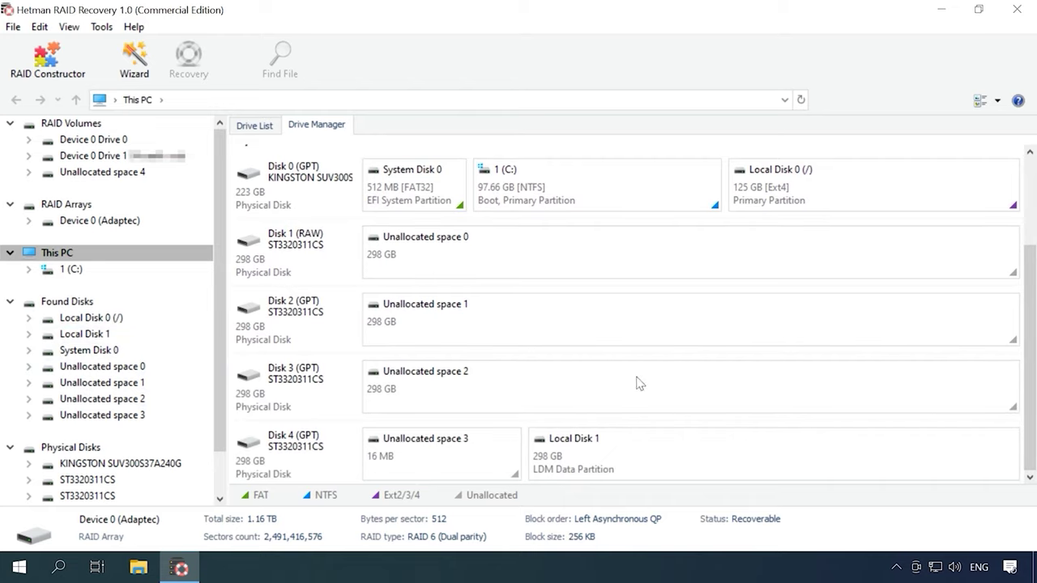
- Examine the Adaptec RAID 6 array and the physical disks in both the Drive Manager and the Drive List
drag(1027, 343, 1027, 242)
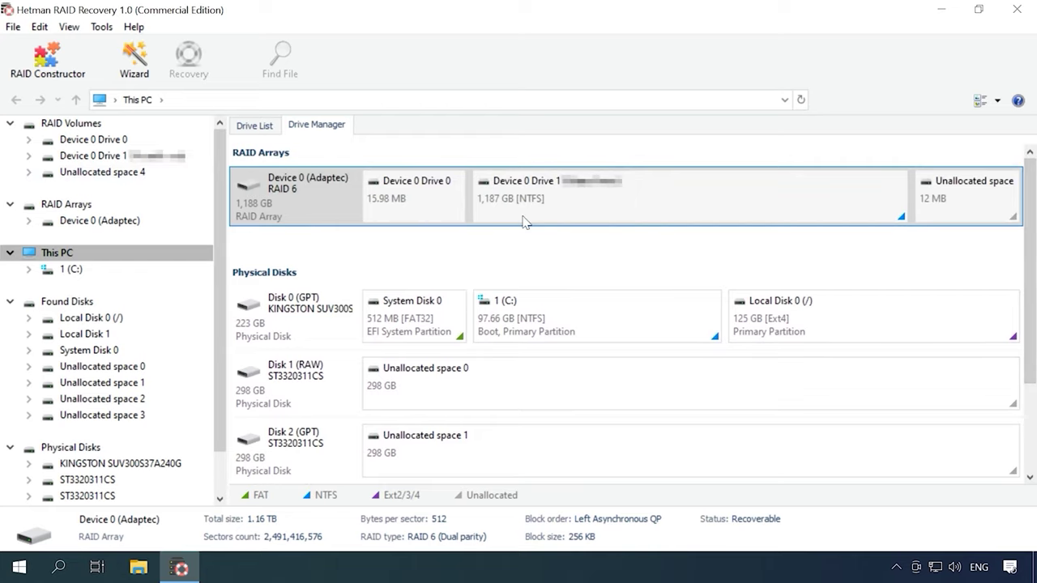
click(267, 130)
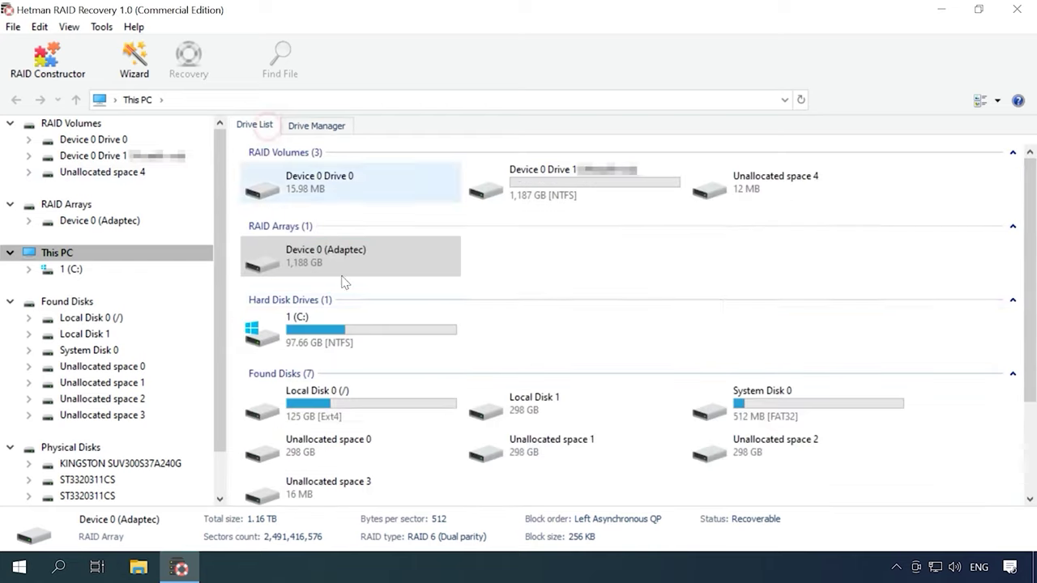
scroll(356, 291, down, 3)
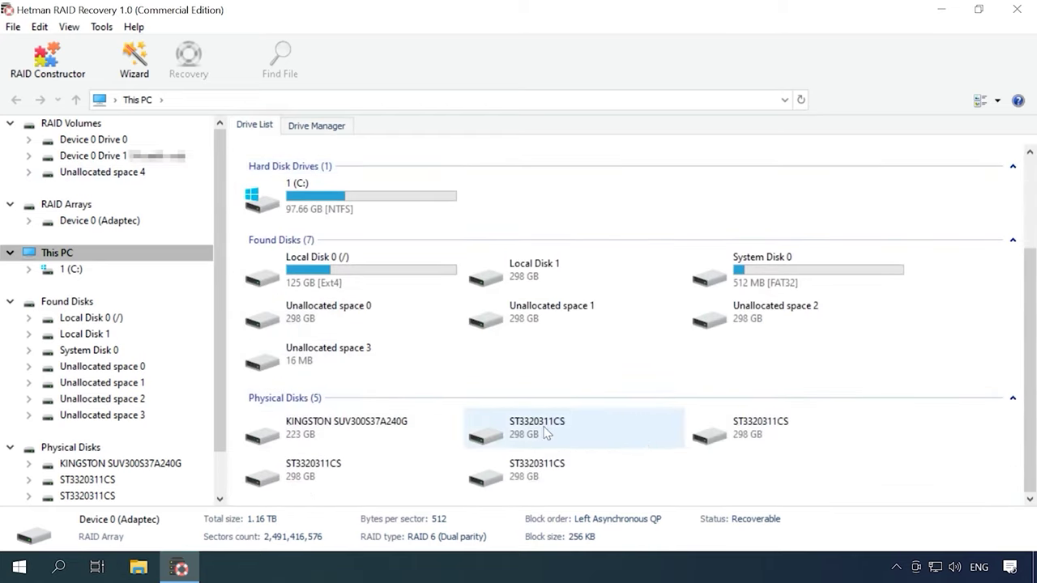
click(330, 126)
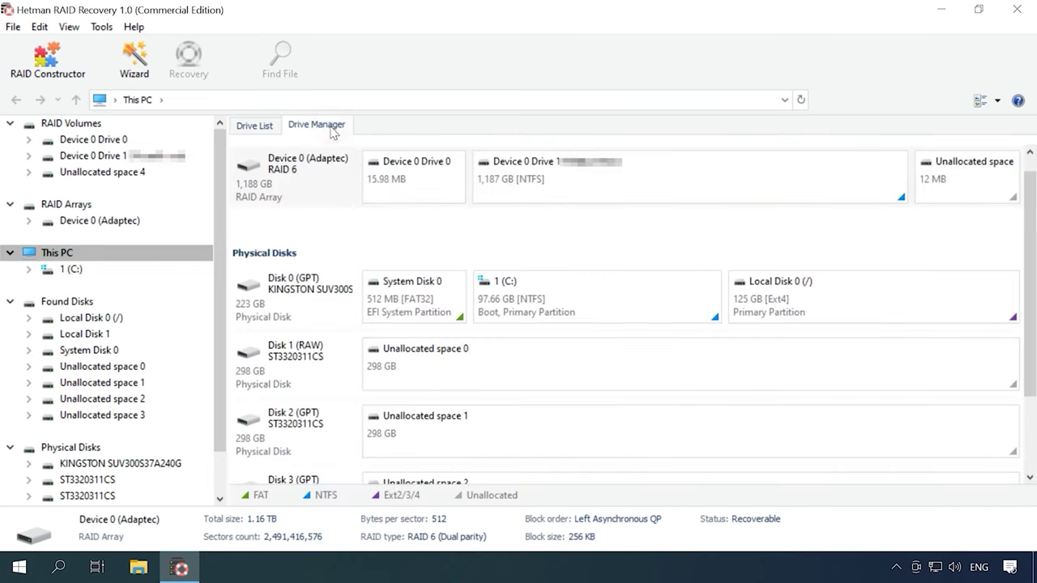
- Open the NTFS volume Device 0 Drive 1 of the RAID 6 array and analyze it with a fast scan
scroll(610, 192, up, 1)
click(621, 189)
right_click(699, 188)
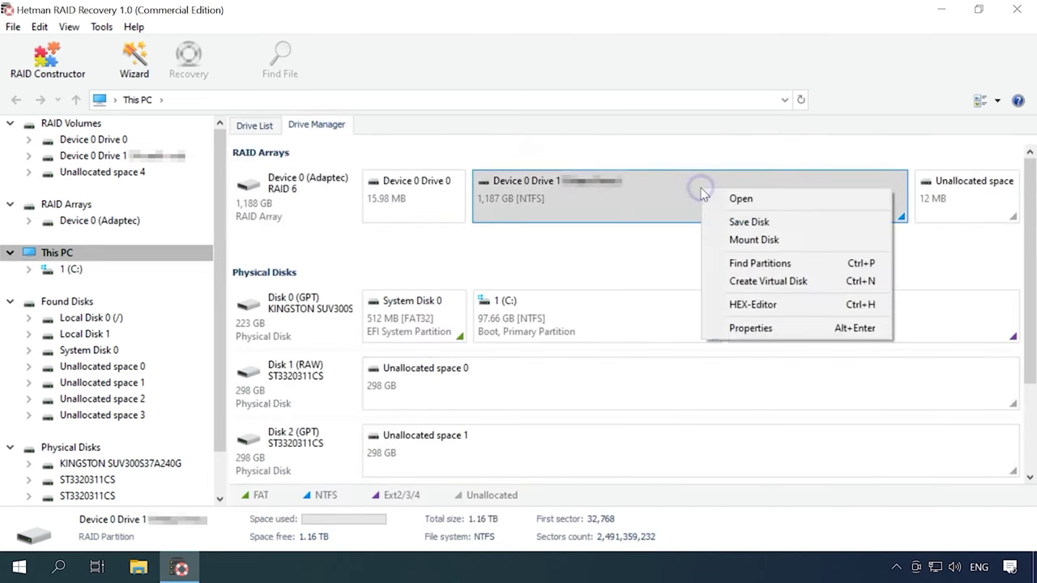
click(760, 203)
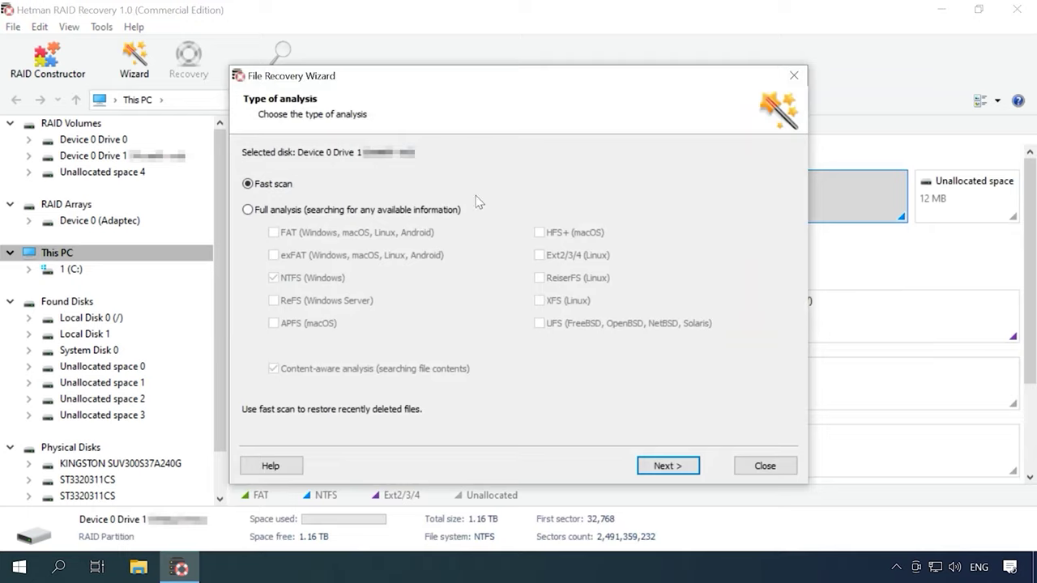
click(666, 470)
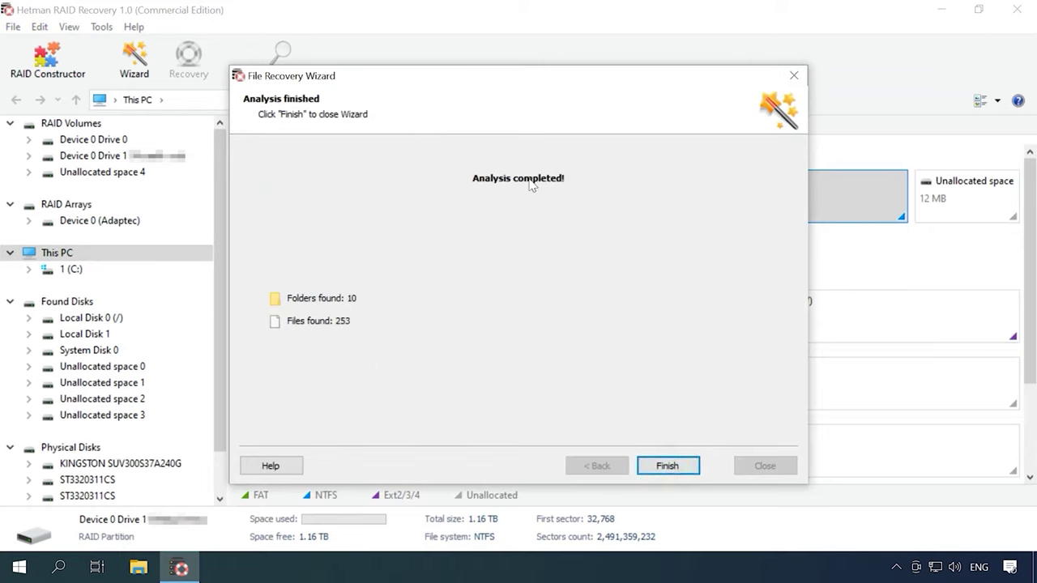
click(666, 465)
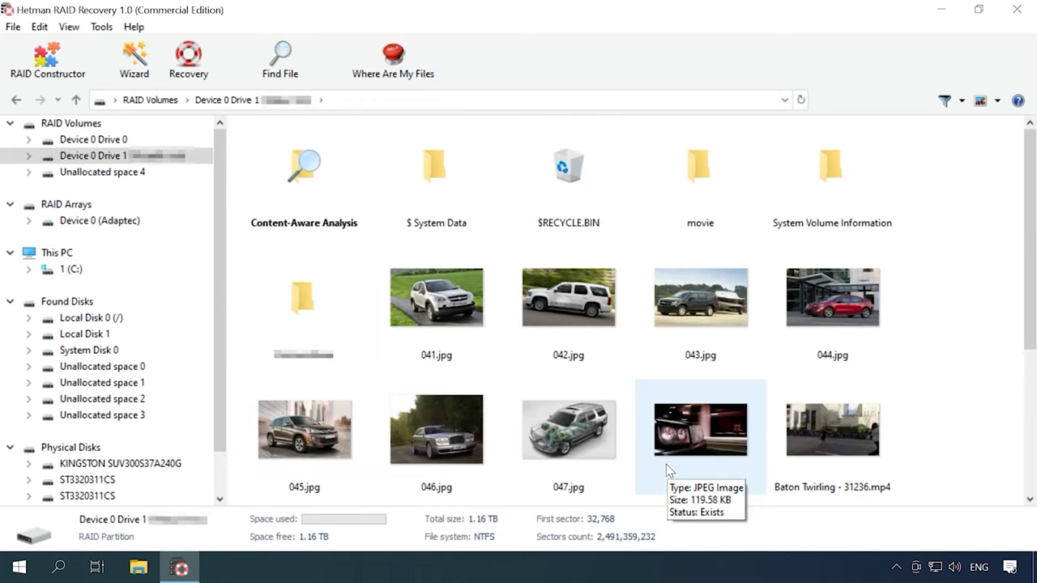
- Look through the volume's files, turn on the file preview and play the video Baton Twirling - 31236.mp4
scroll(648, 405, down, 3)
scroll(620, 386, up, 3)
click(71, 27)
click(235, 102)
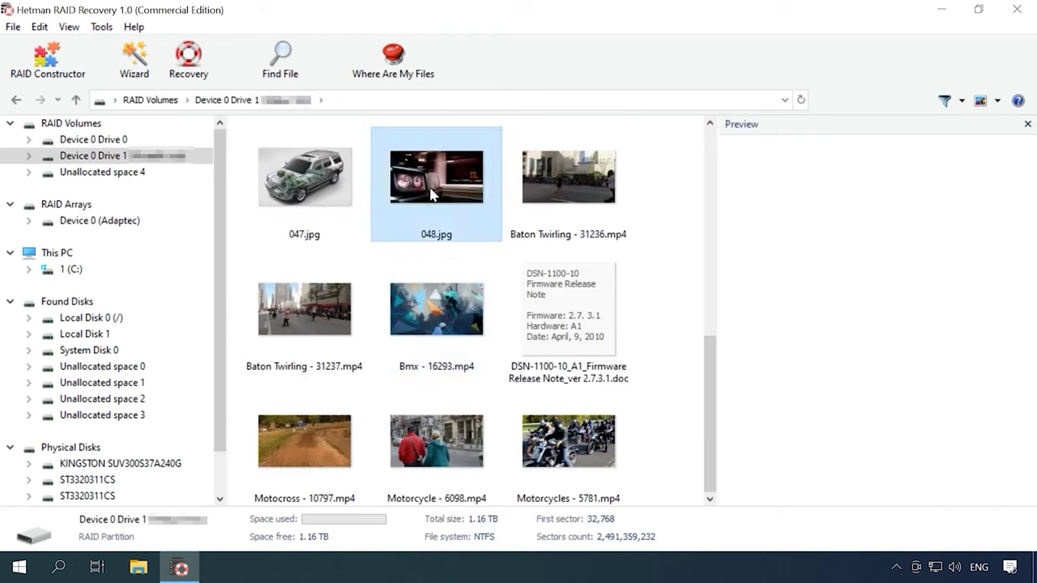
click(530, 220)
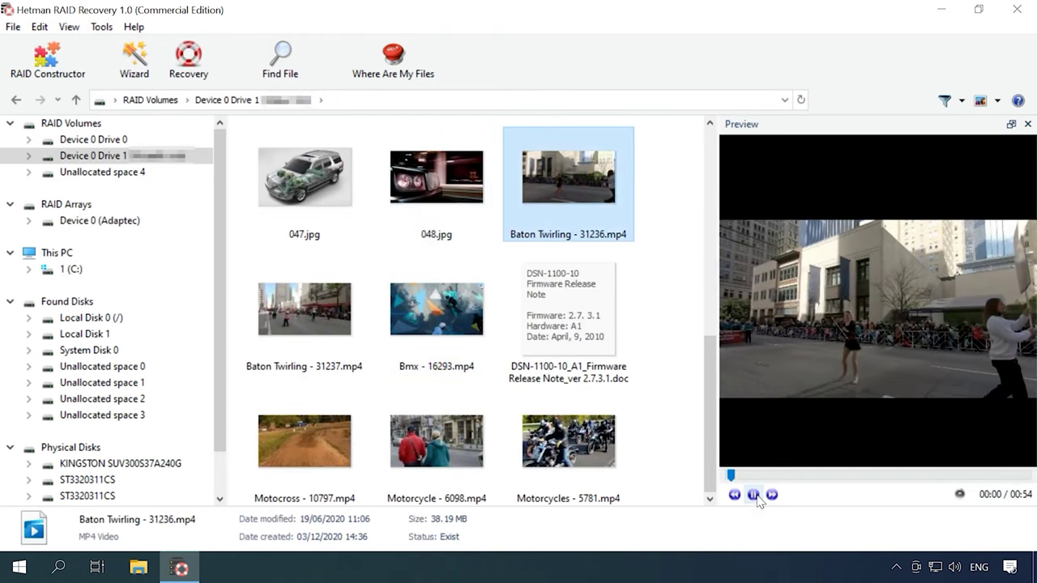
- Open the movie folder, look through its videos and preview Ferris Wheel - 27057.mp4
scroll(340, 324, up, 3)
double_click(305, 340)
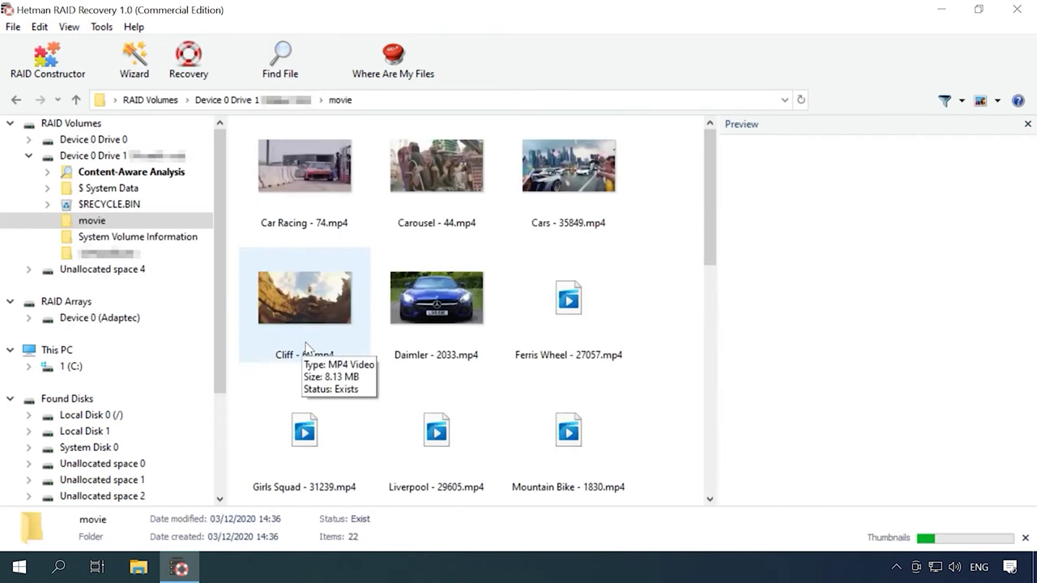
scroll(324, 348, down, 3)
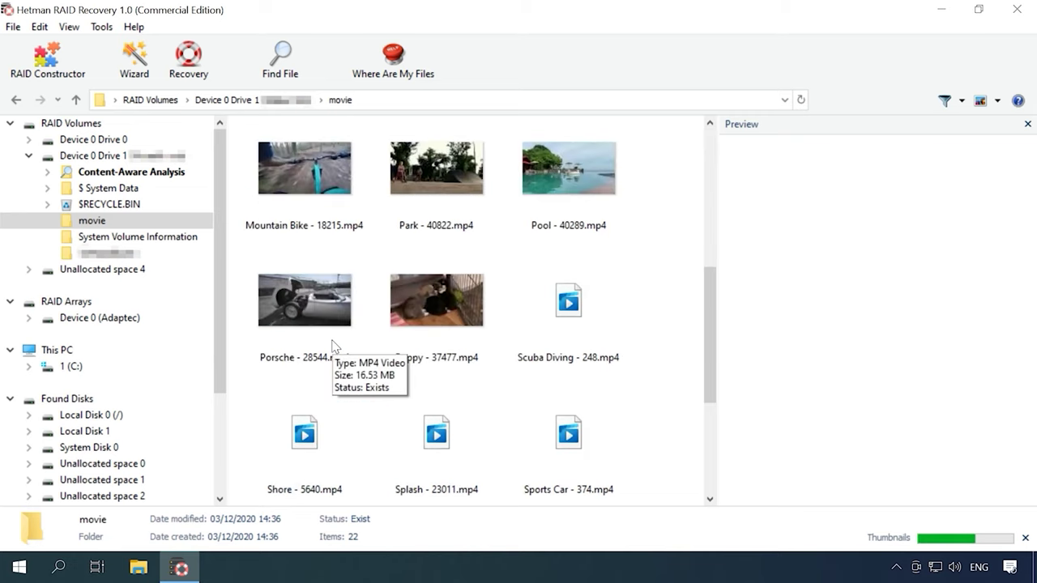
scroll(333, 348, up, 3)
click(606, 328)
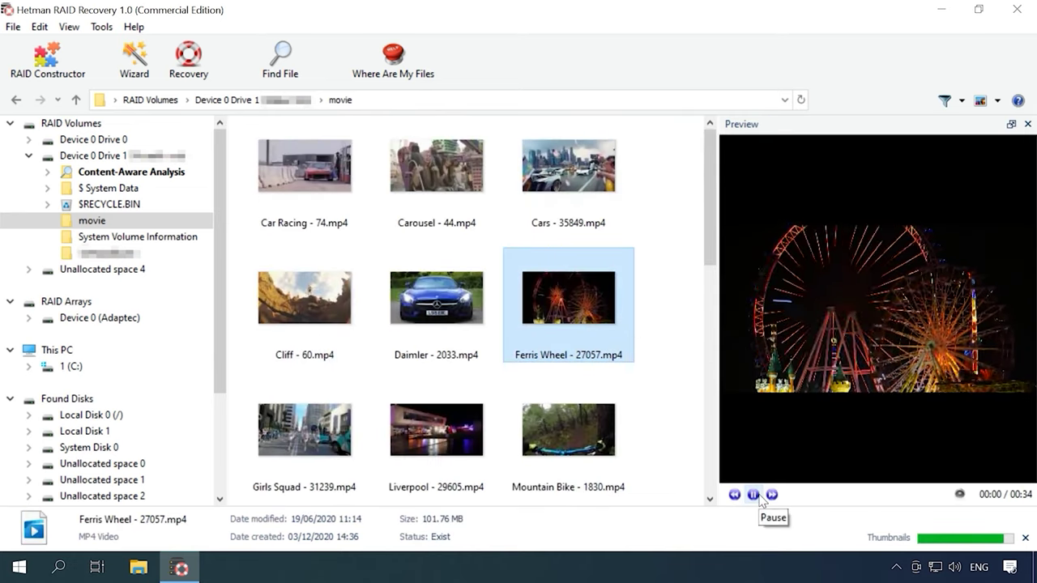
- Go back to the volume root, open the image folder beside System Volume Information, and preview 035.jpg, 036.jpg and 038.jpg
click(76, 99)
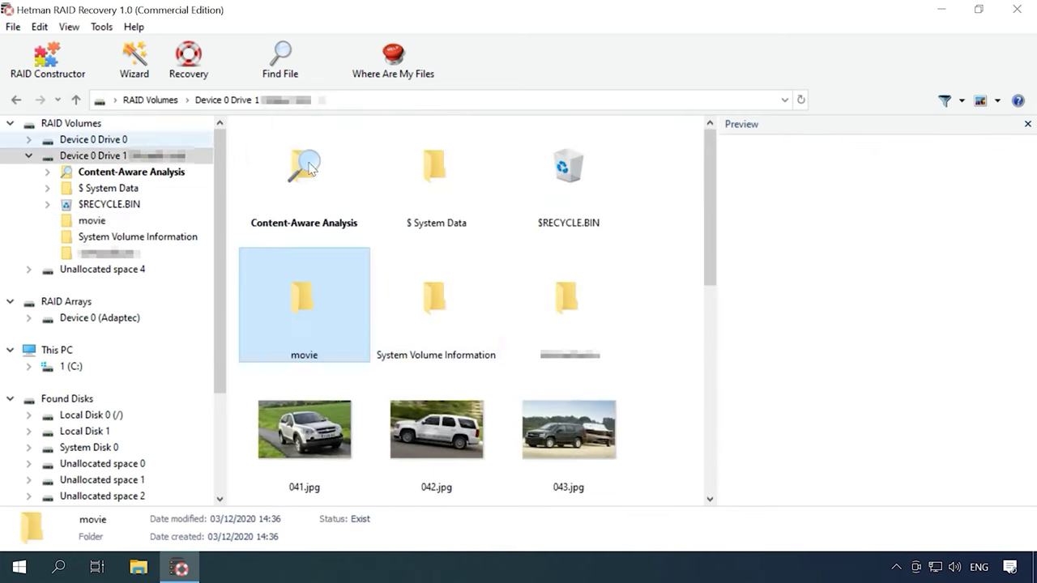
double_click(587, 312)
scroll(584, 320, down, 10)
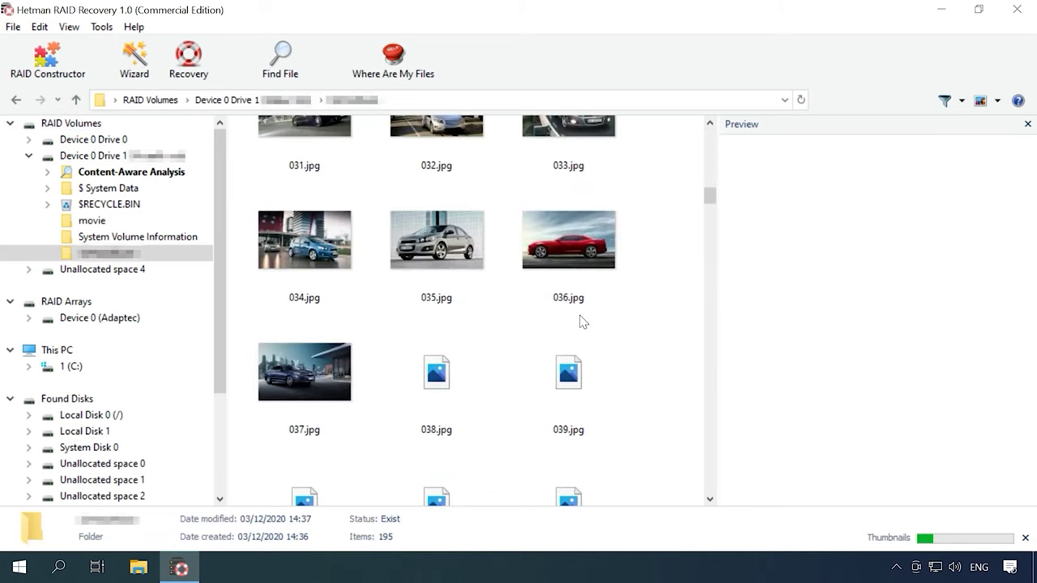
click(465, 247)
click(528, 247)
click(458, 360)
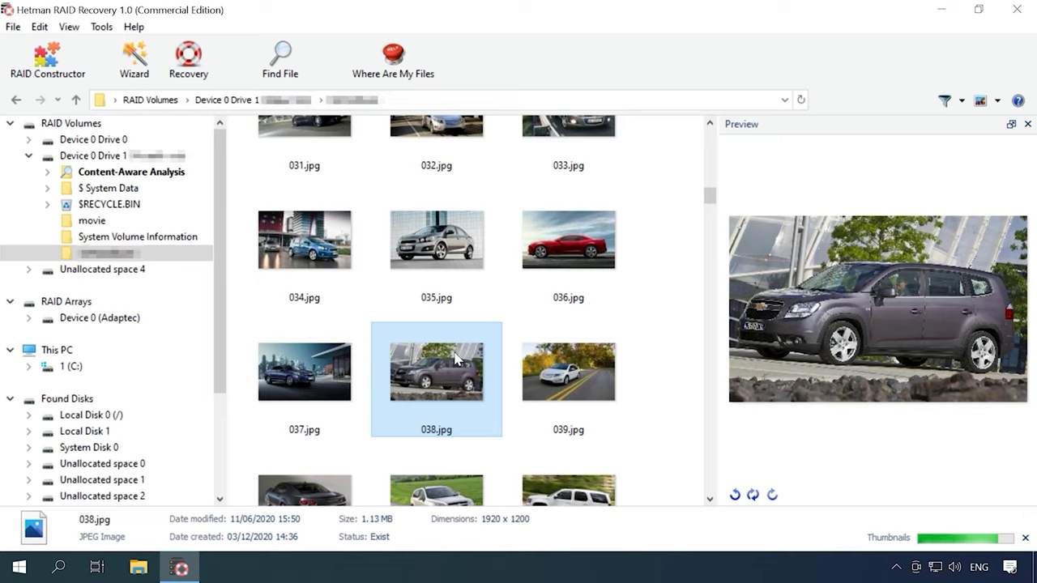
- Return to the volume root and select the movie folder together with the images 041.jpg through 046.jpg
key(BackSpace)
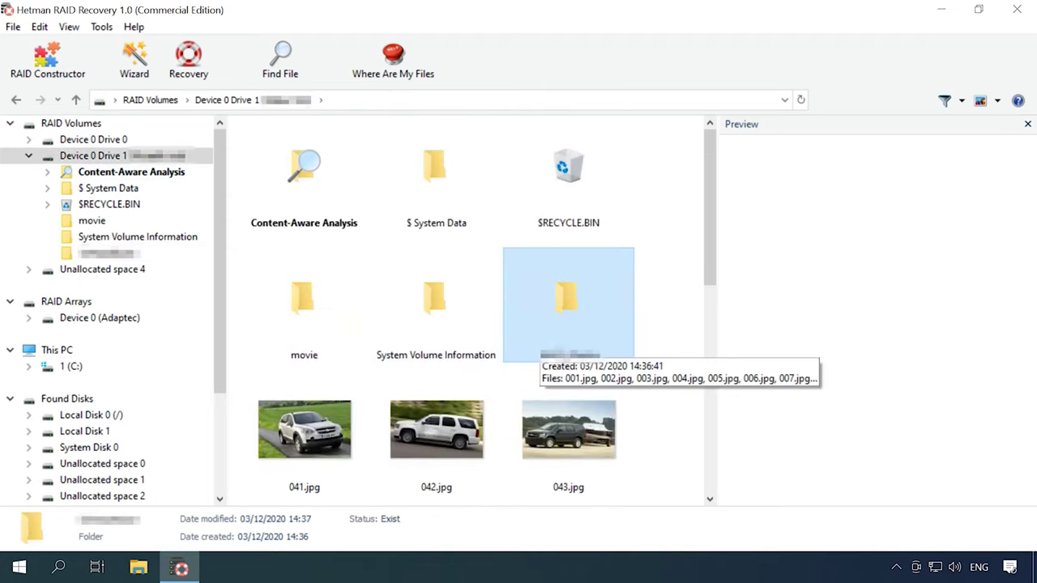
click(288, 340)
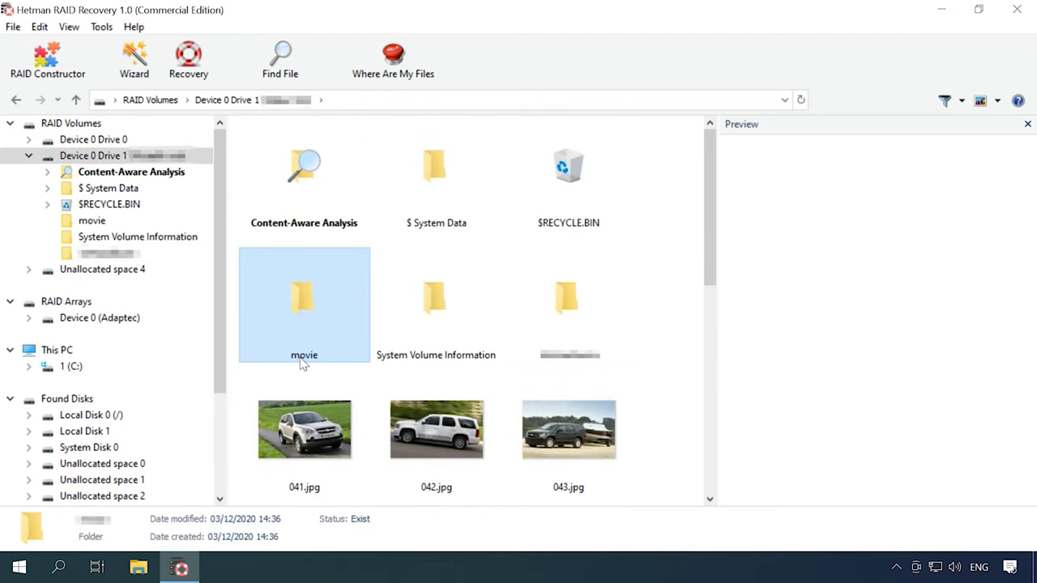
ctrl+click(328, 409)
ctrl+click(436, 421)
ctrl+click(575, 417)
drag(713, 273, 715, 328)
ctrl+click(312, 389)
ctrl+click(437, 393)
ctrl+click(575, 397)
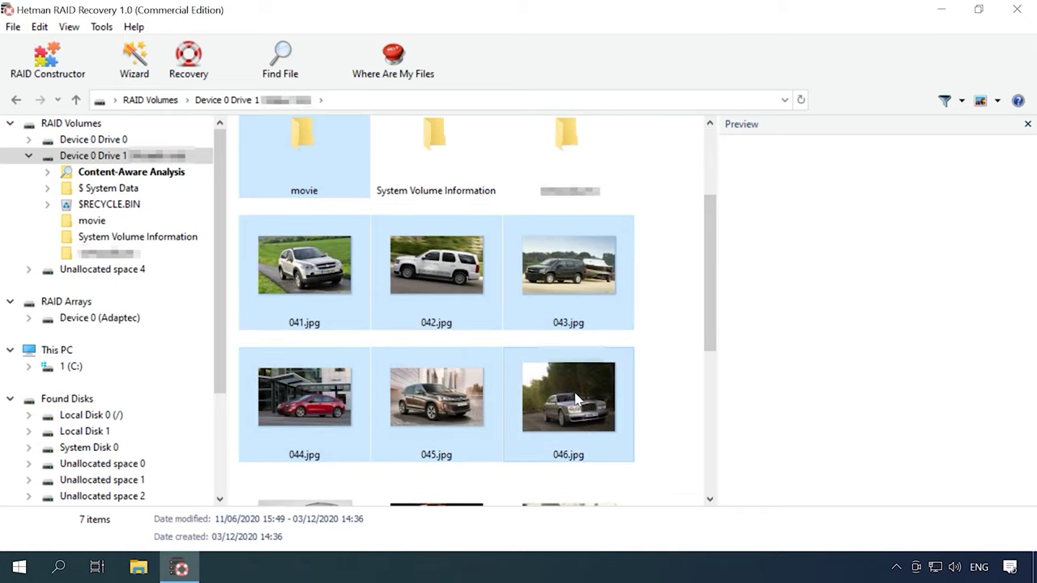
- Recover the selected items to the hard disk, into a newly created folder C:\New folder, and finish the wizard
click(189, 65)
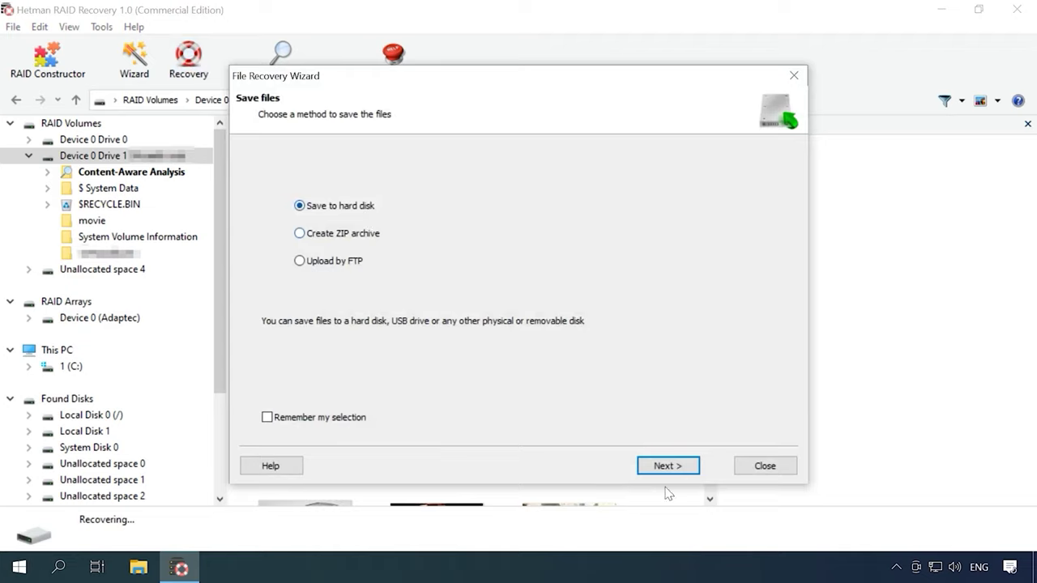
click(667, 466)
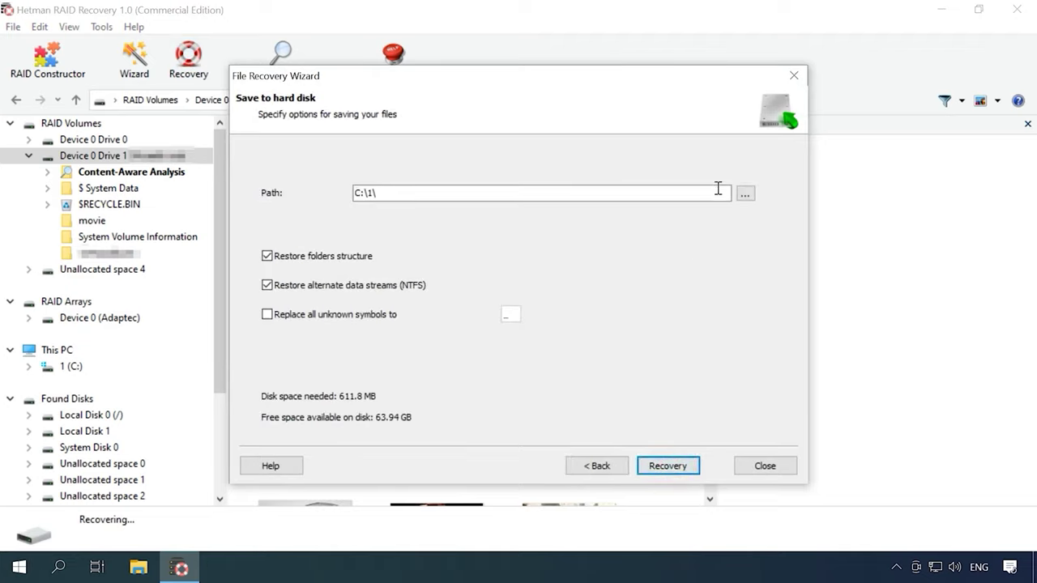
click(745, 194)
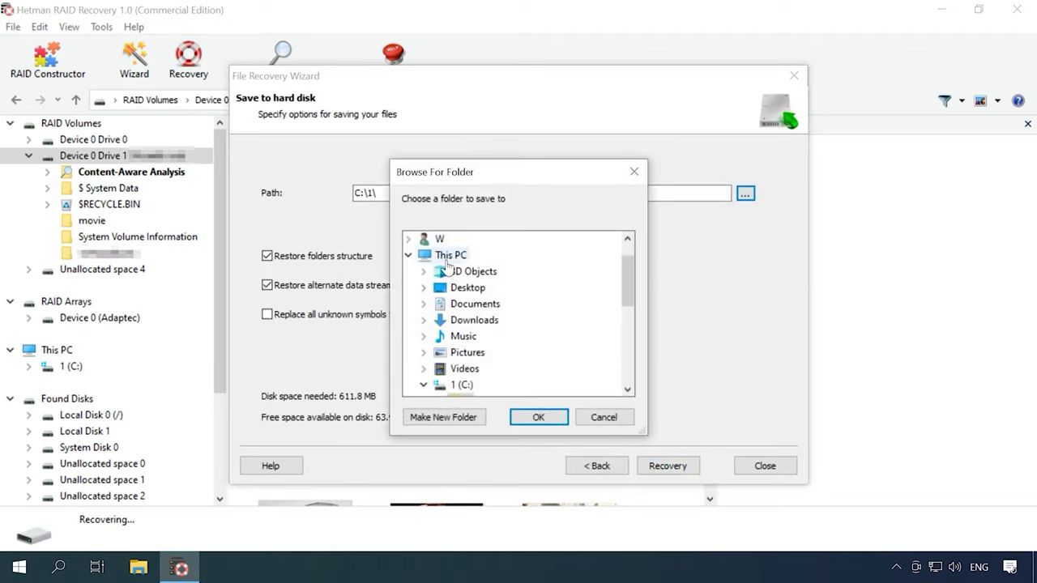
scroll(478, 360, down, 2)
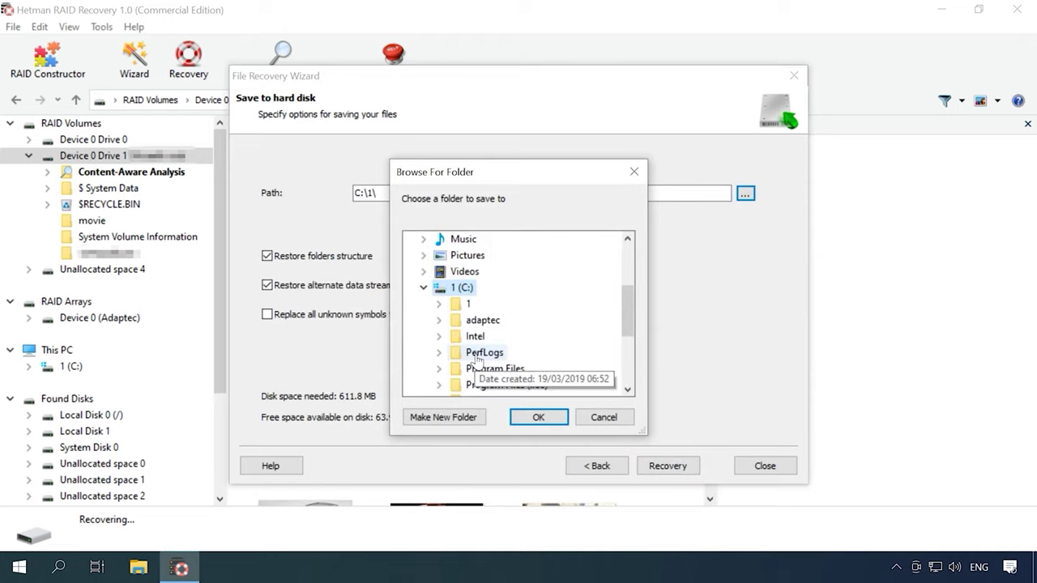
click(471, 418)
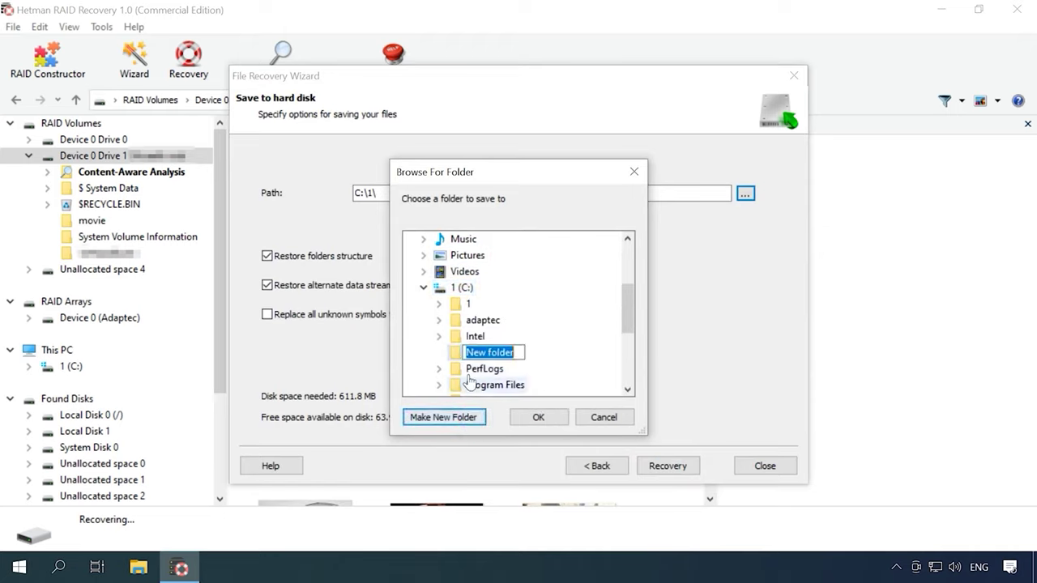
key(Return)
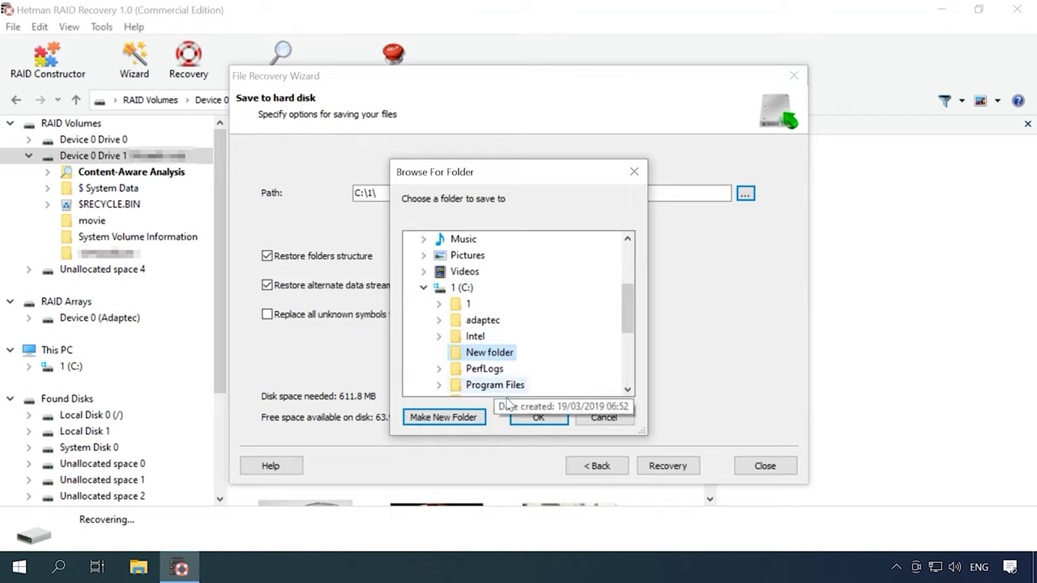
click(536, 417)
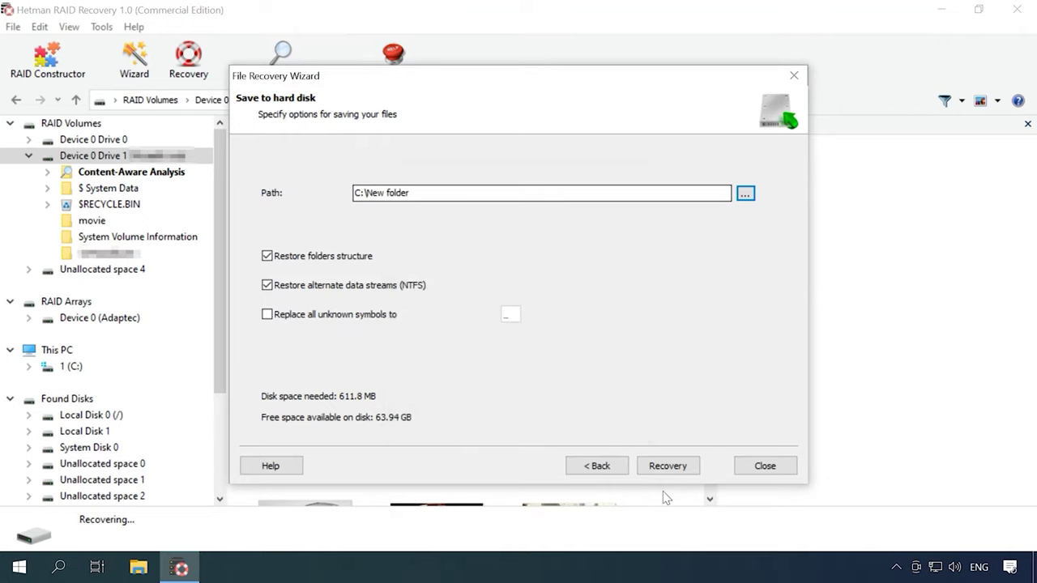
click(666, 467)
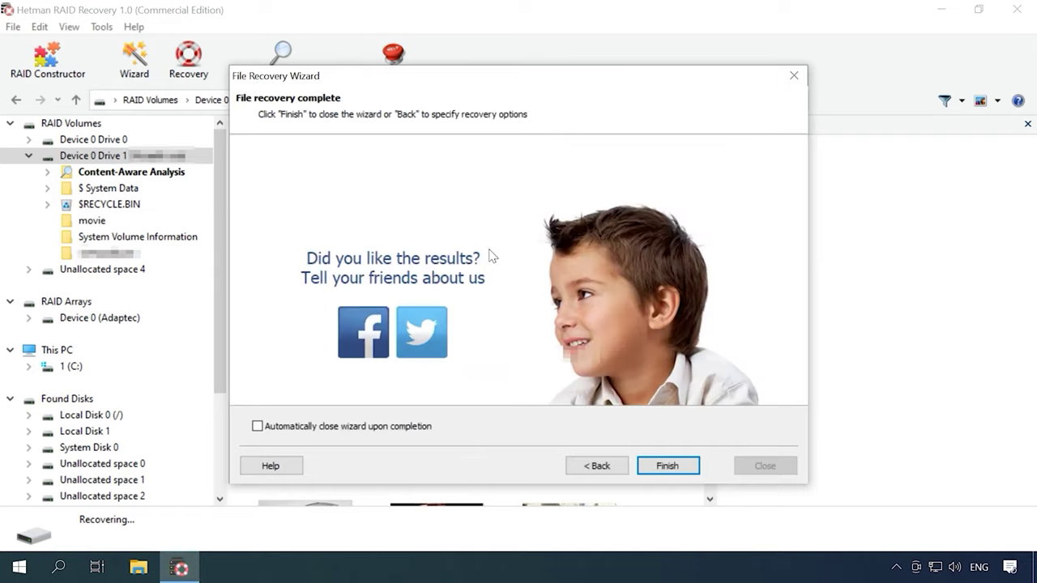
click(669, 466)
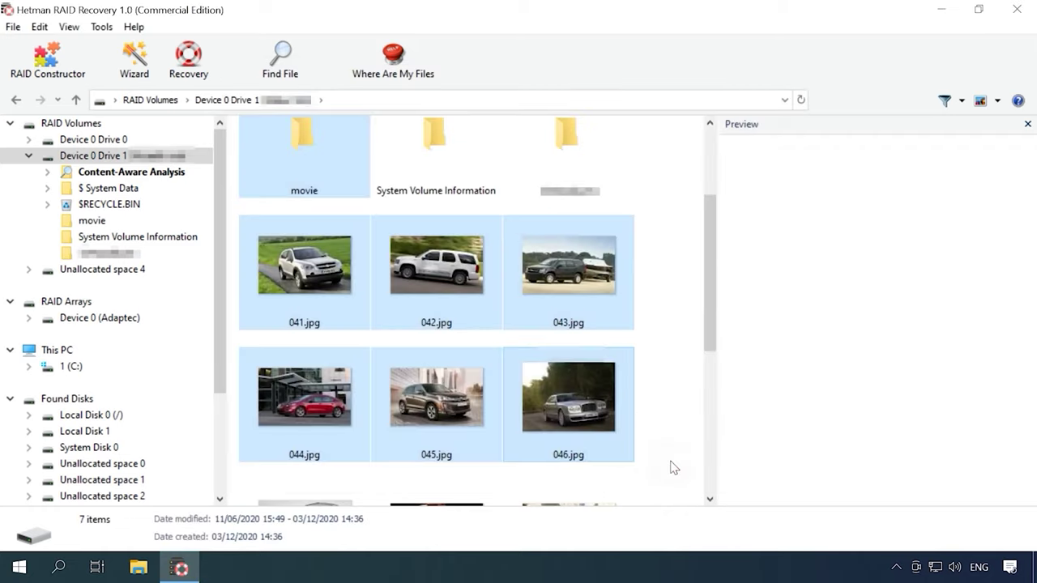
- Switch to File Explorer, open C:\New folder and display its contents as extra large icons
click(944, 11)
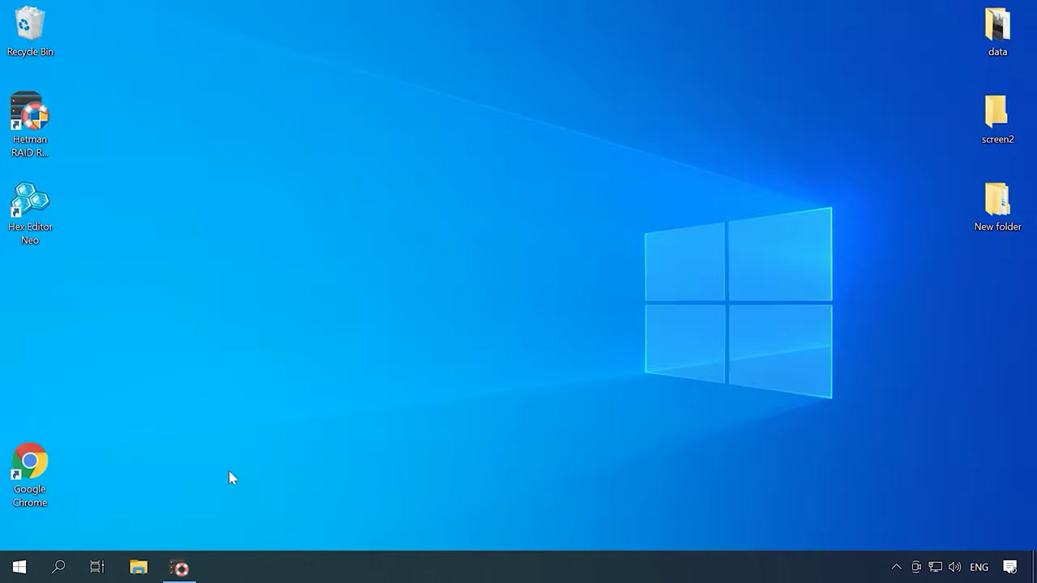
click(142, 566)
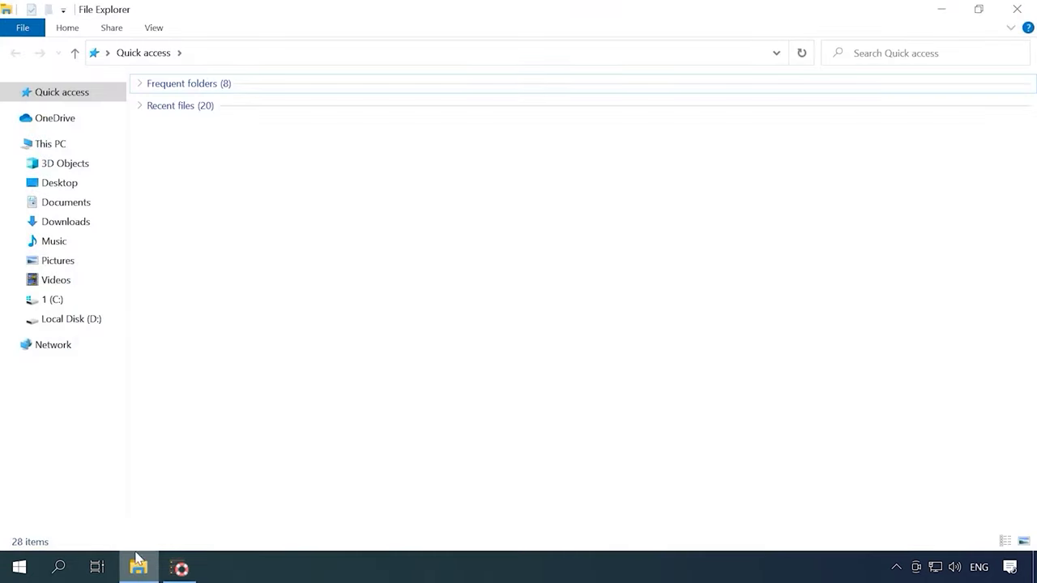
click(89, 299)
click(187, 183)
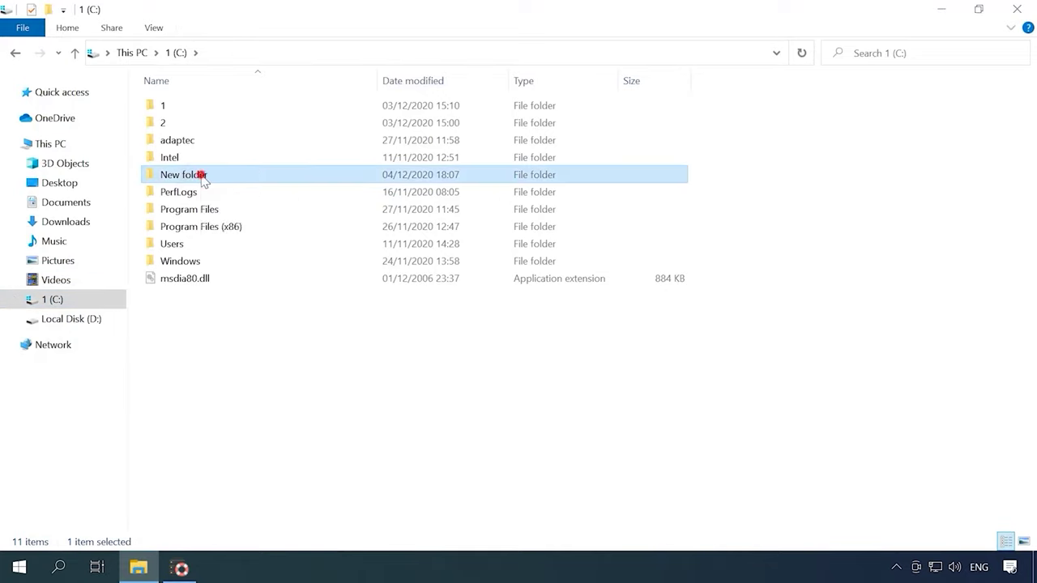
double_click(204, 181)
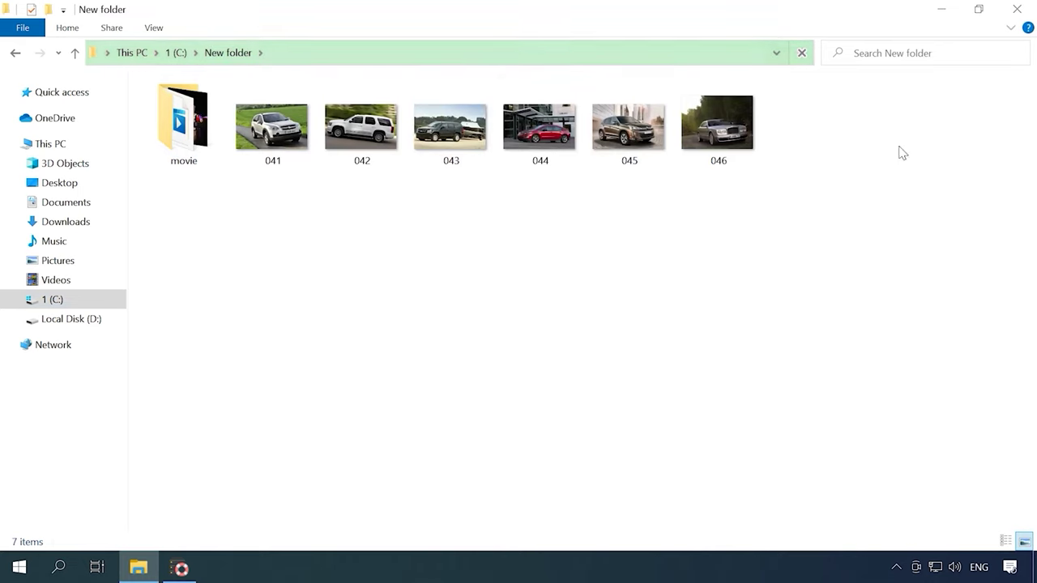
click(153, 28)
click(162, 53)
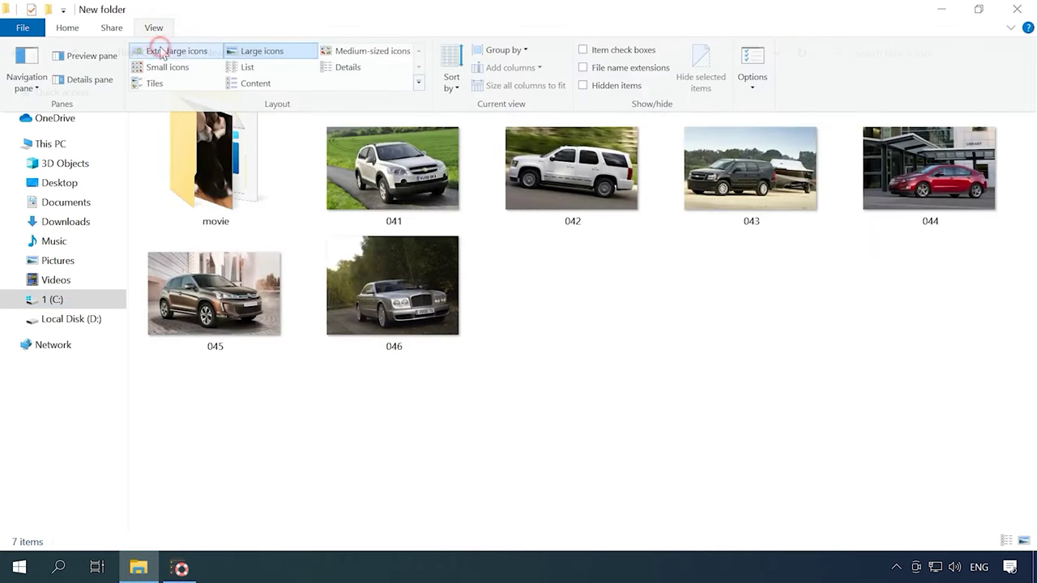
- Open the recovered image 041 and page through the images that follow it
click(409, 172)
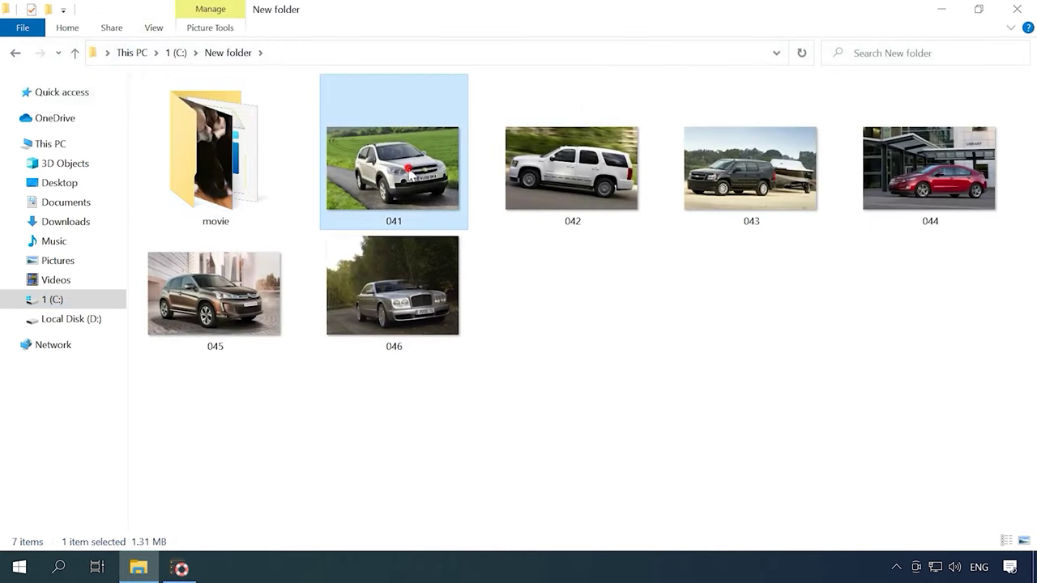
double_click(409, 172)
key(Right)
key(Right)
key(Right)
key(Right)
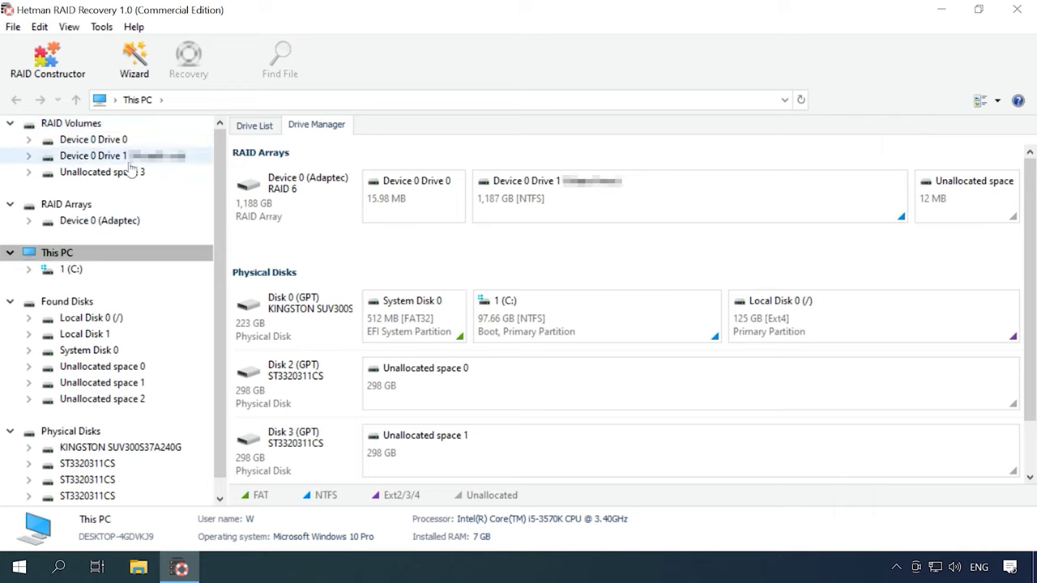
- Examine the Adaptec RAID 6 array's properties and the remaining physical disks in both the drive manager and the drive list
click(320, 191)
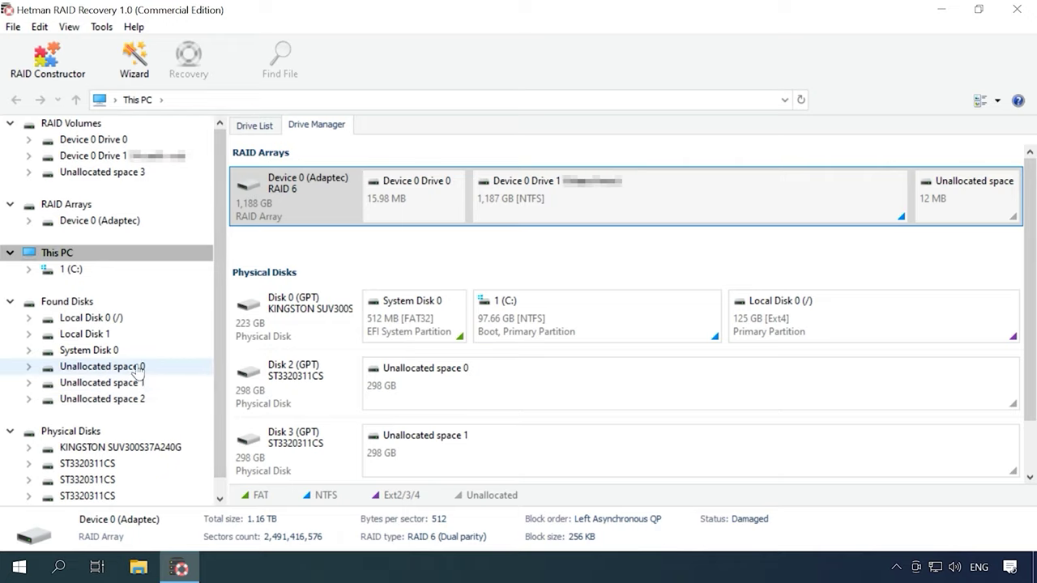
drag(1035, 375, 1035, 410)
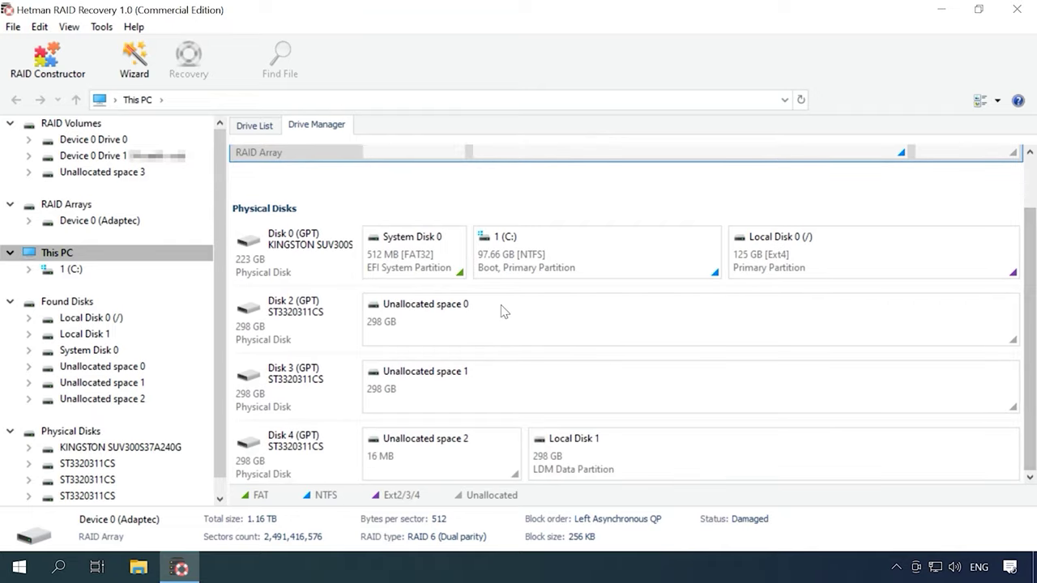
click(253, 128)
scroll(405, 373, down, 2)
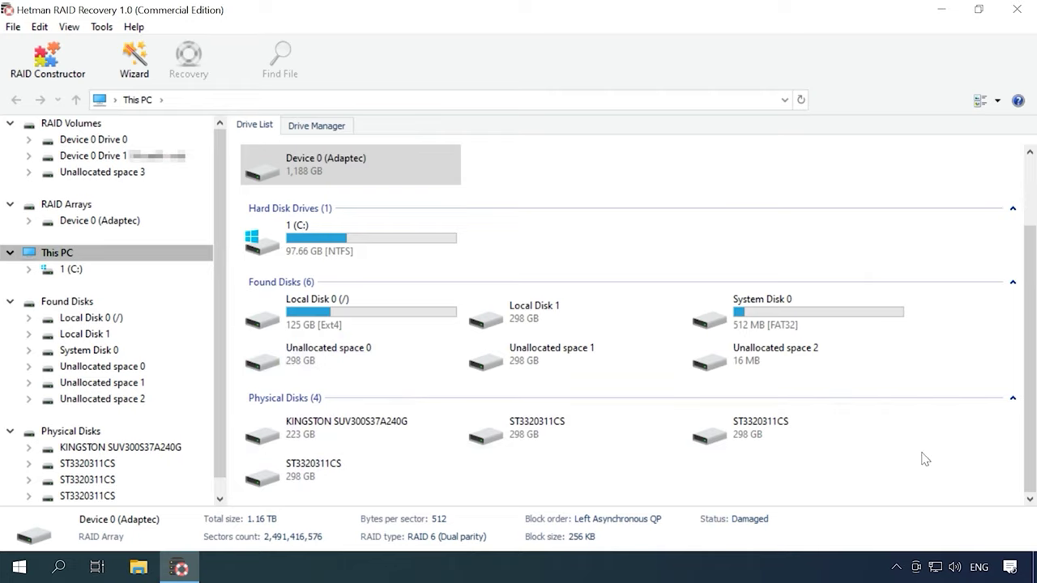
click(339, 127)
scroll(376, 221, up, 3)
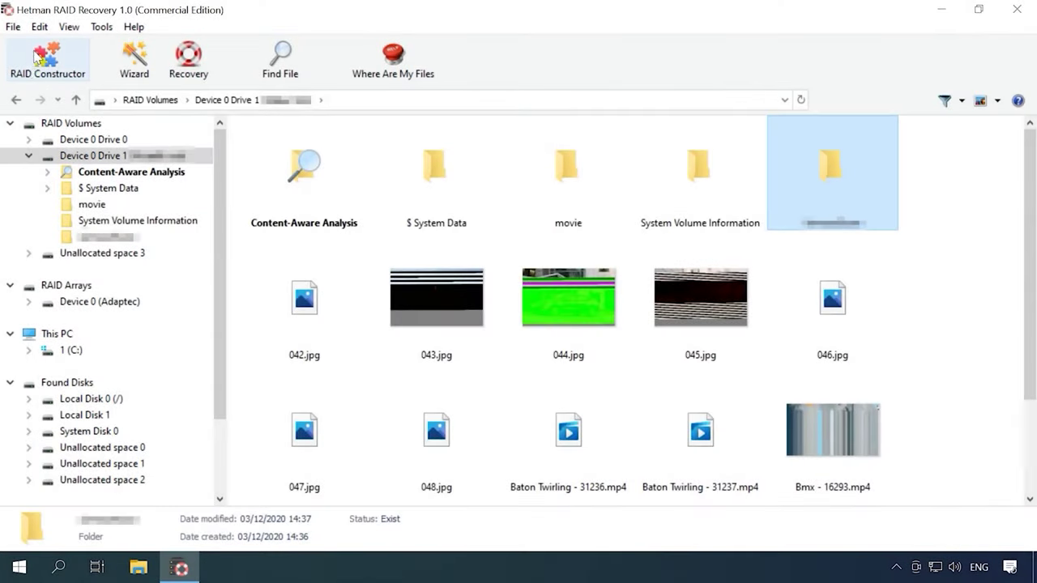
- Start the RAID Constructor, choose manual mode for adding the array, and proceed to the array parameters
click(50, 65)
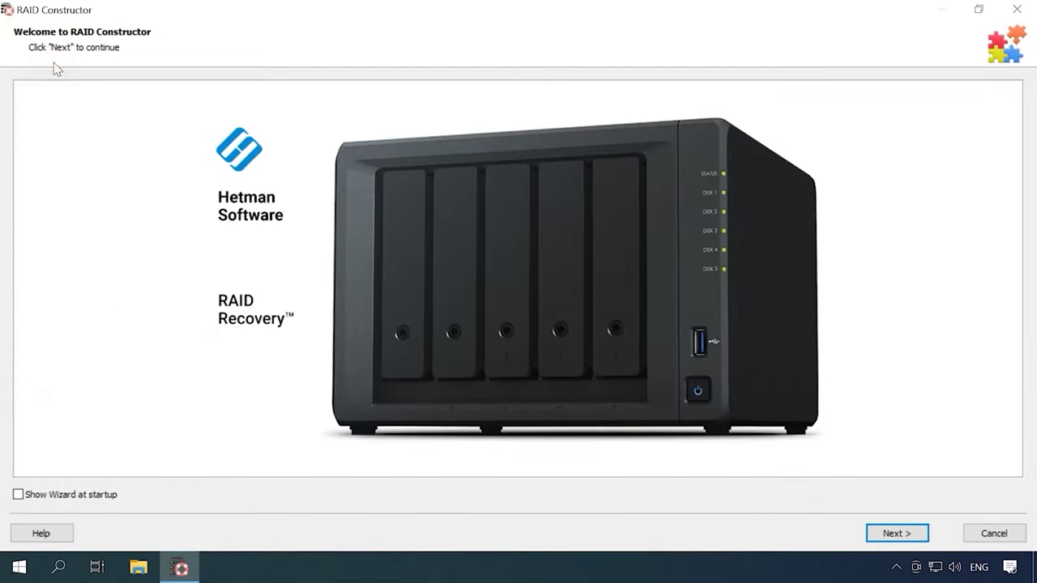
click(917, 535)
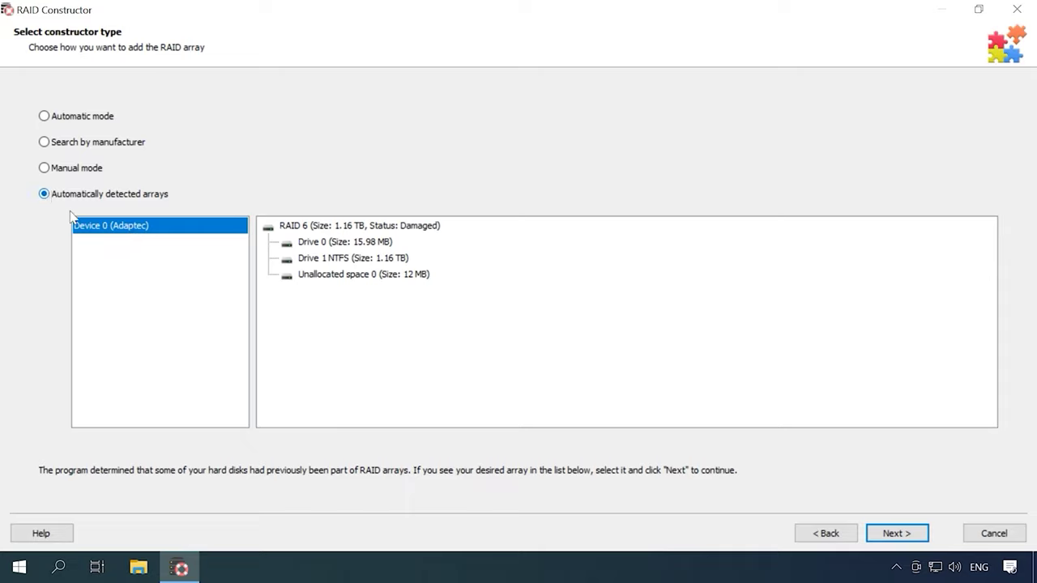
click(324, 231)
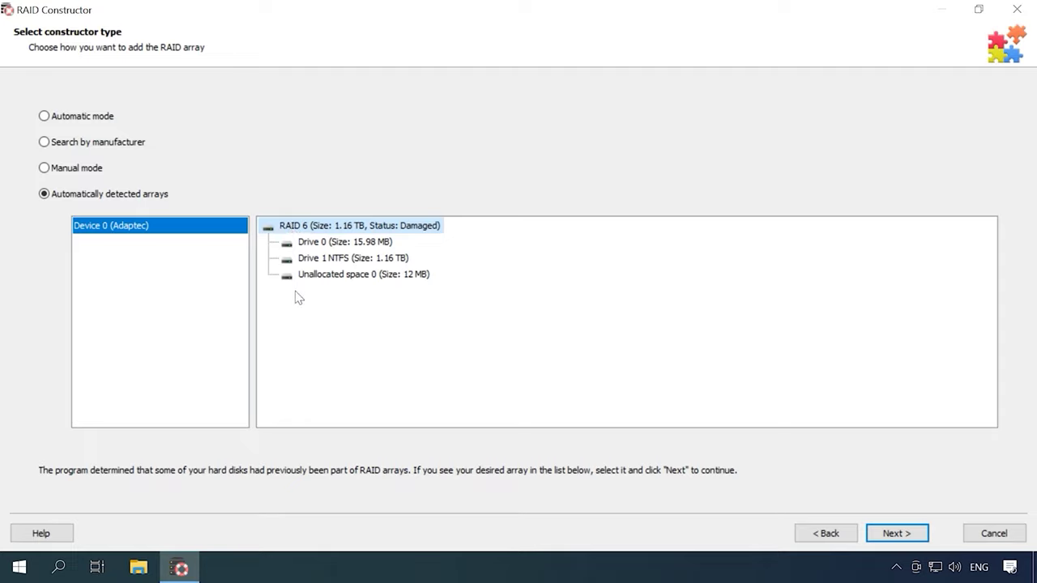
click(104, 172)
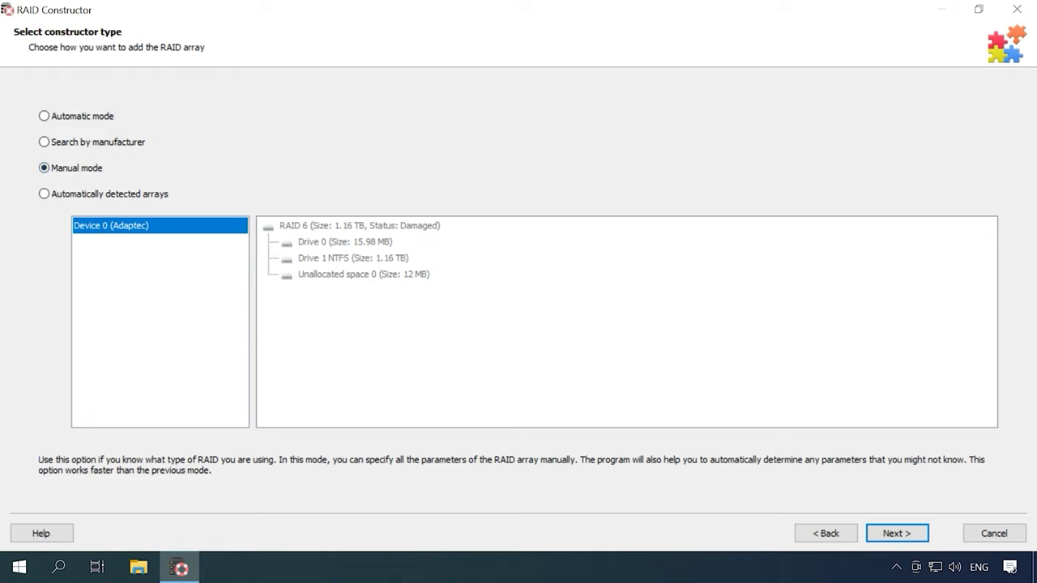
click(898, 534)
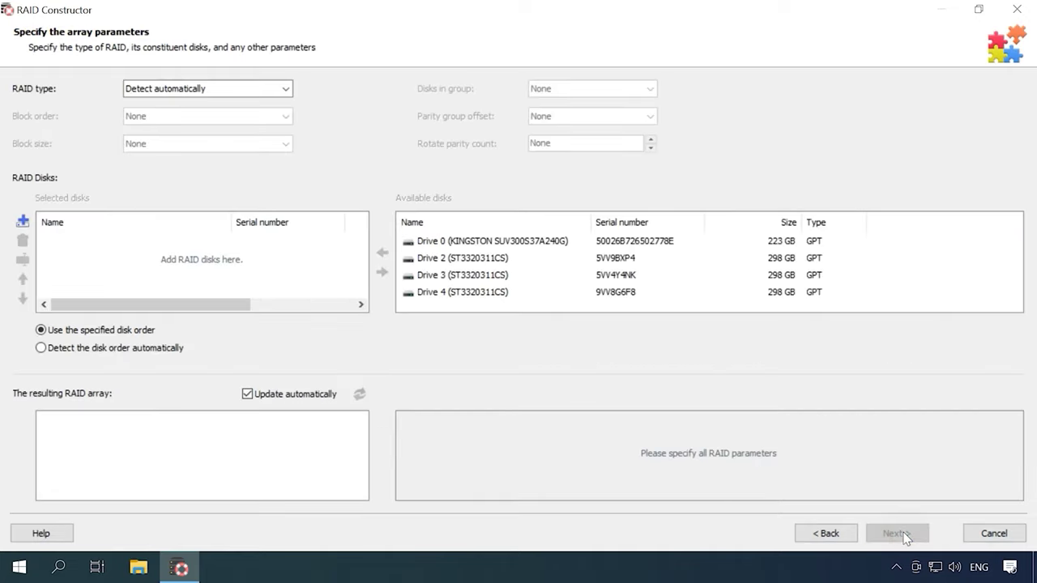